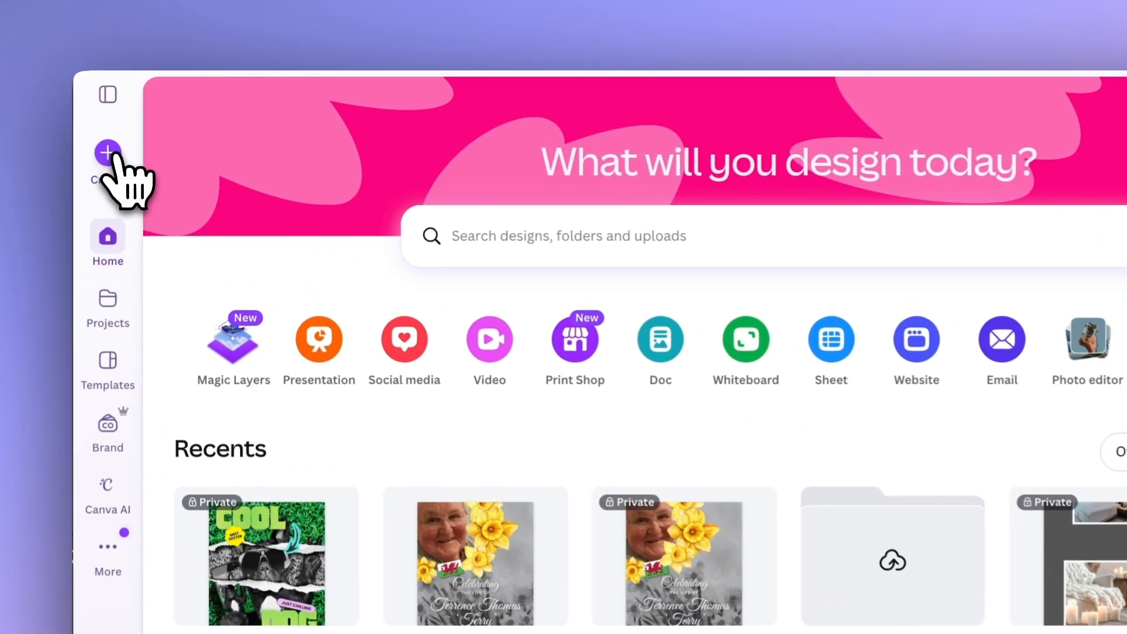
# Create an Instagram Post (4:5) design and add the recently used photo of the black dog in sunglasses on grass.
pyautogui.click(132, 125)
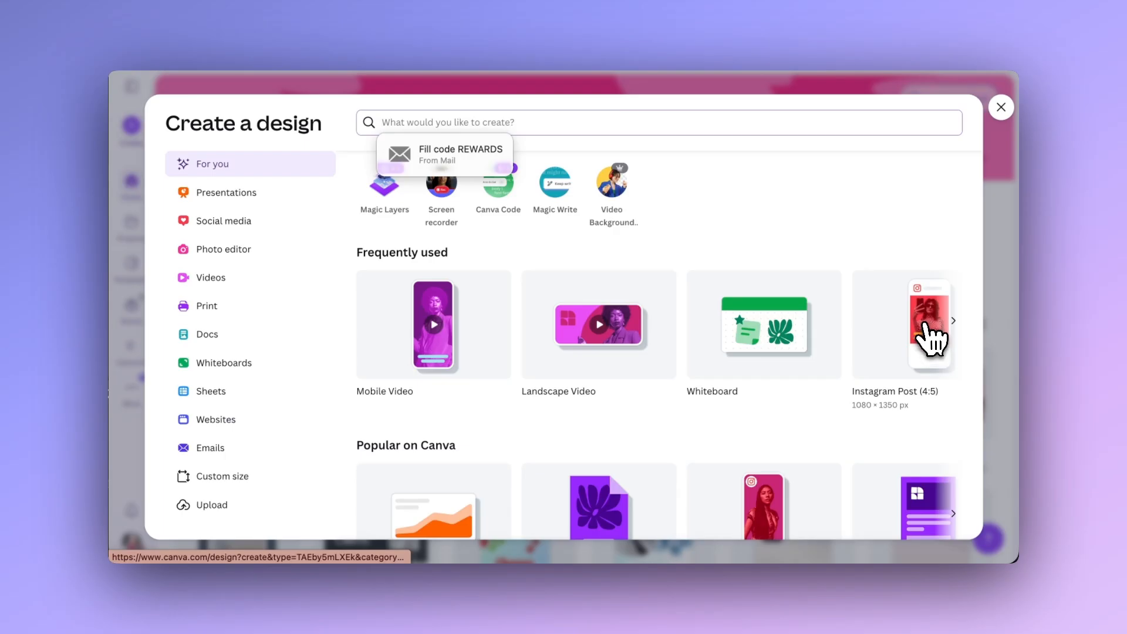
pyautogui.click(931, 339)
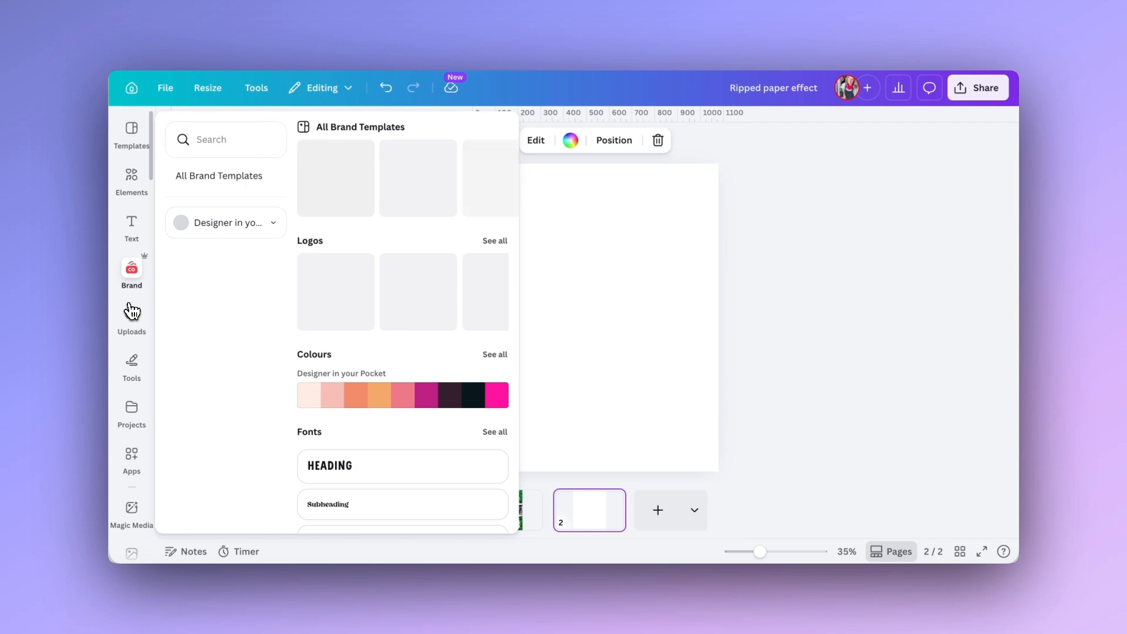
pyautogui.scroll(-4, 132, 312)
pyautogui.click(132, 311)
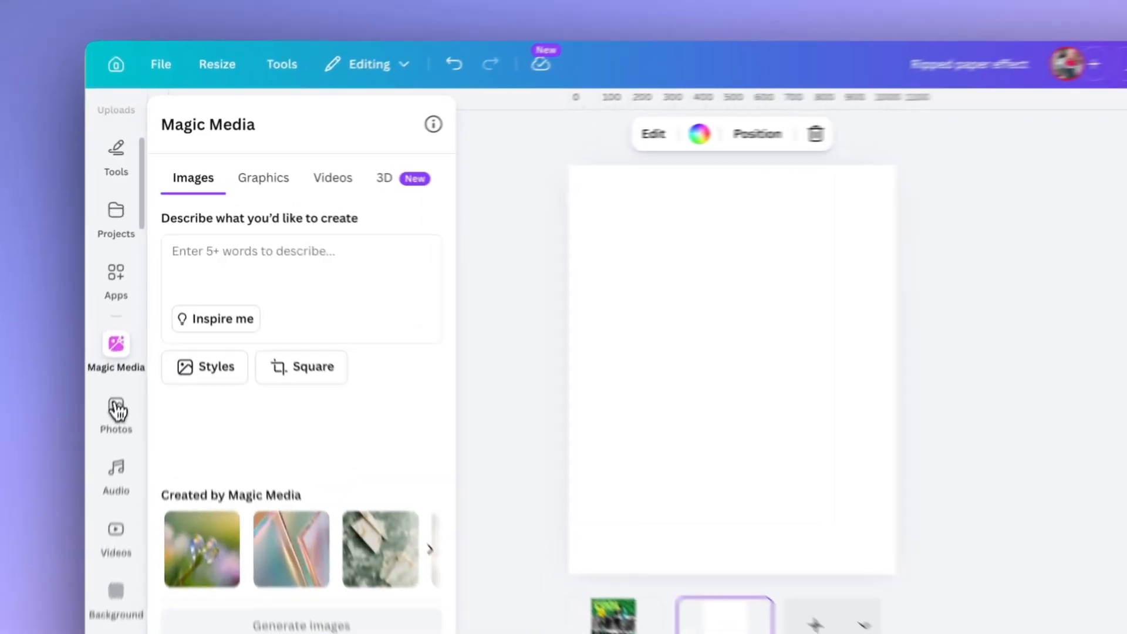
pyautogui.click(116, 410)
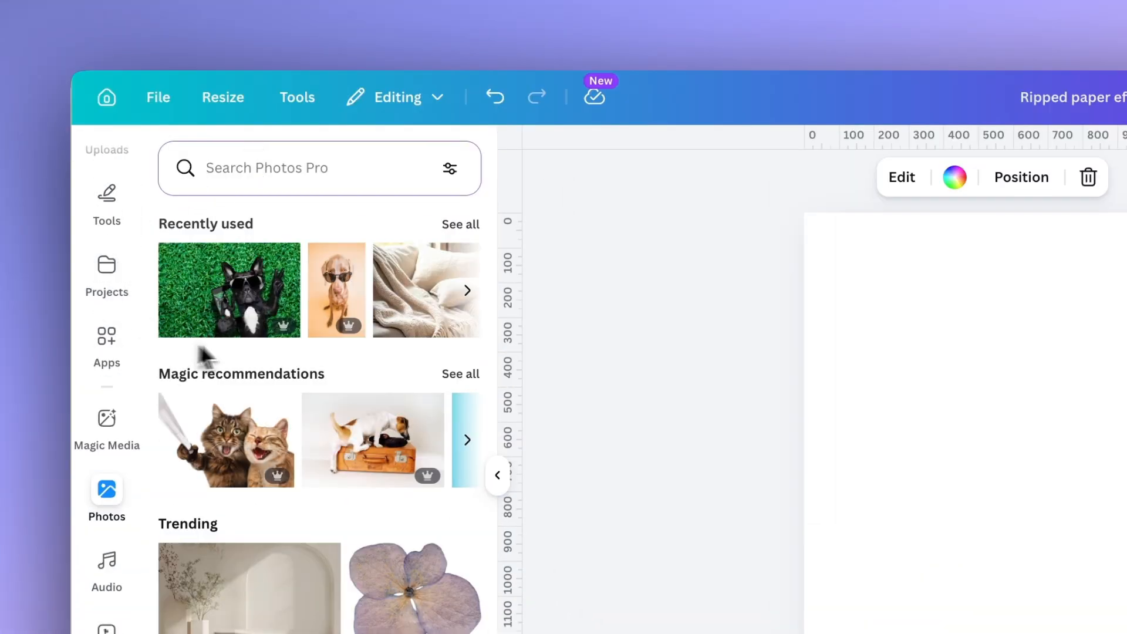
pyautogui.click(232, 312)
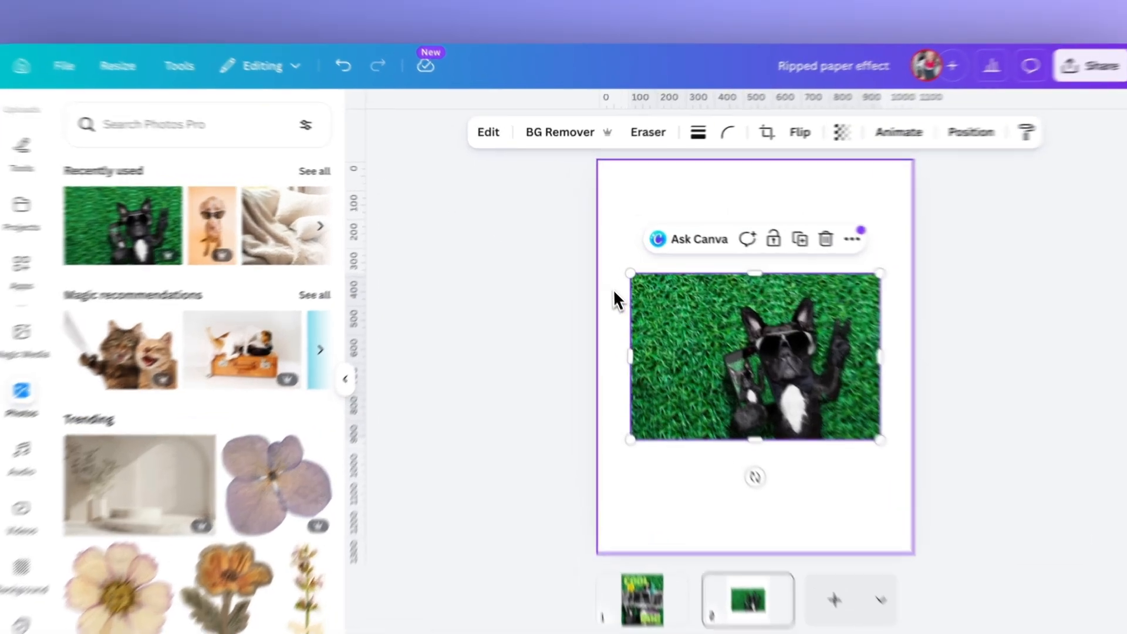
# Enlarge the dog photo and reposition it so it fills the whole page with the dog centred.
pyautogui.click(596, 265)
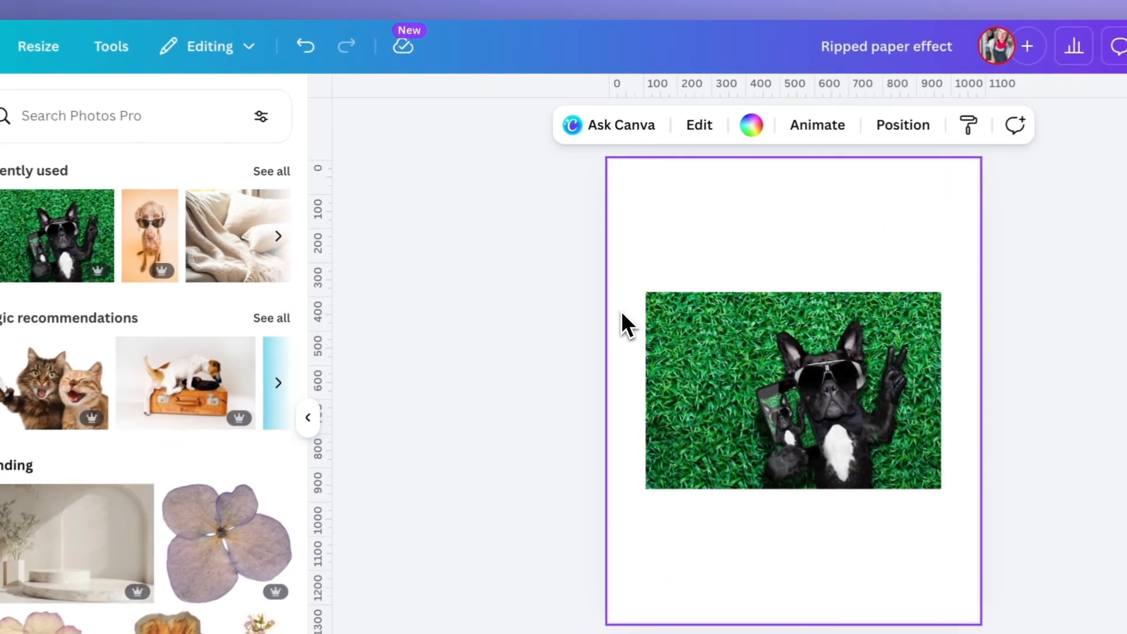
pyautogui.click(649, 295)
pyautogui.moveTo(645, 292); pyautogui.dragTo(468, 144)
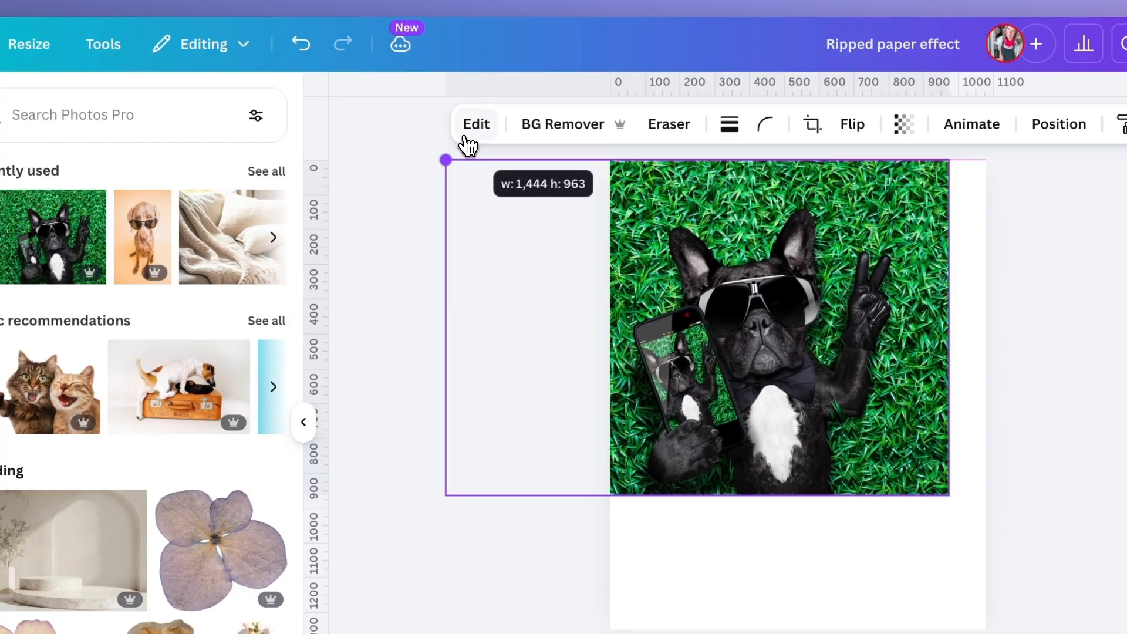
pyautogui.moveTo(648, 360); pyautogui.dragTo(848, 501)
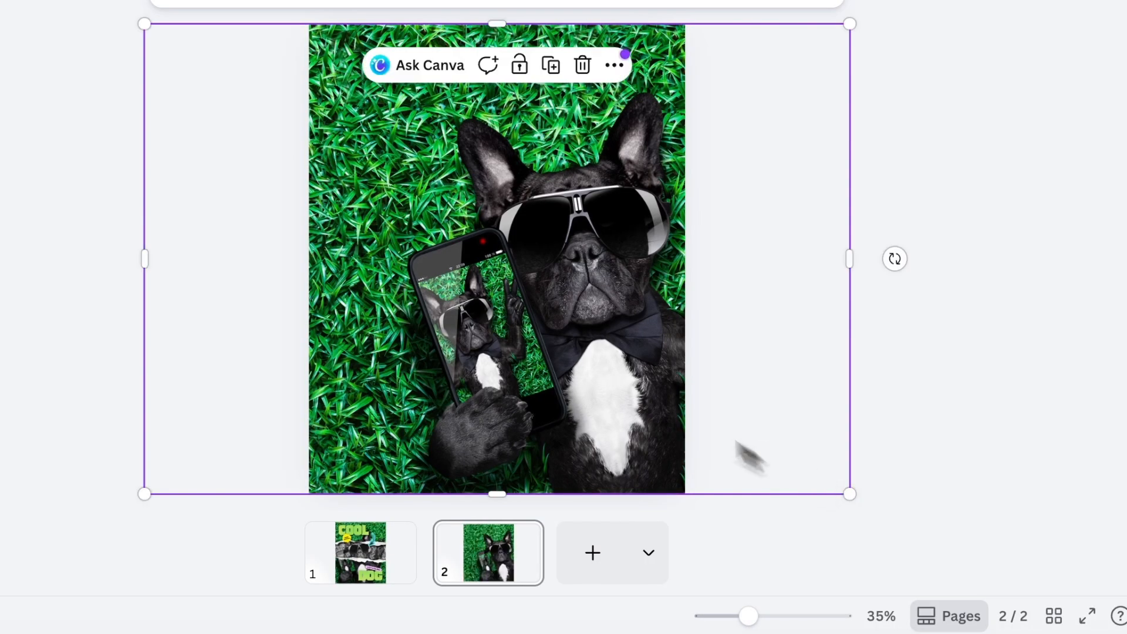
pyautogui.moveTo(536, 334); pyautogui.dragTo(444, 320)
# Add a wide torn-edge frame from the Paper frames category to the page.
pyautogui.click(132, 181)
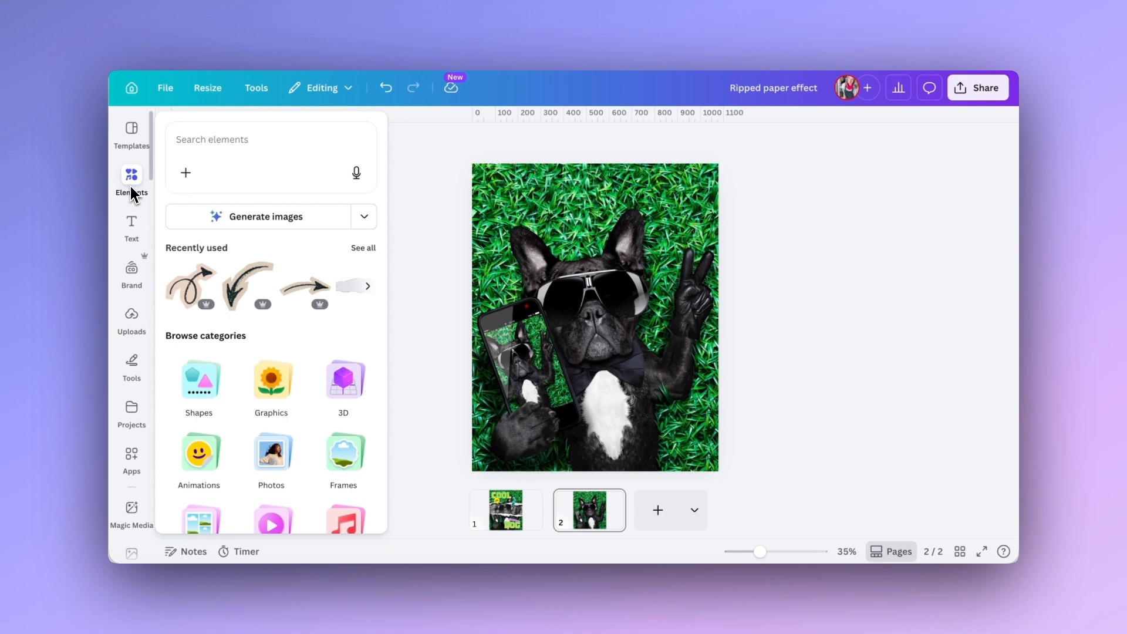
pyautogui.click(341, 454)
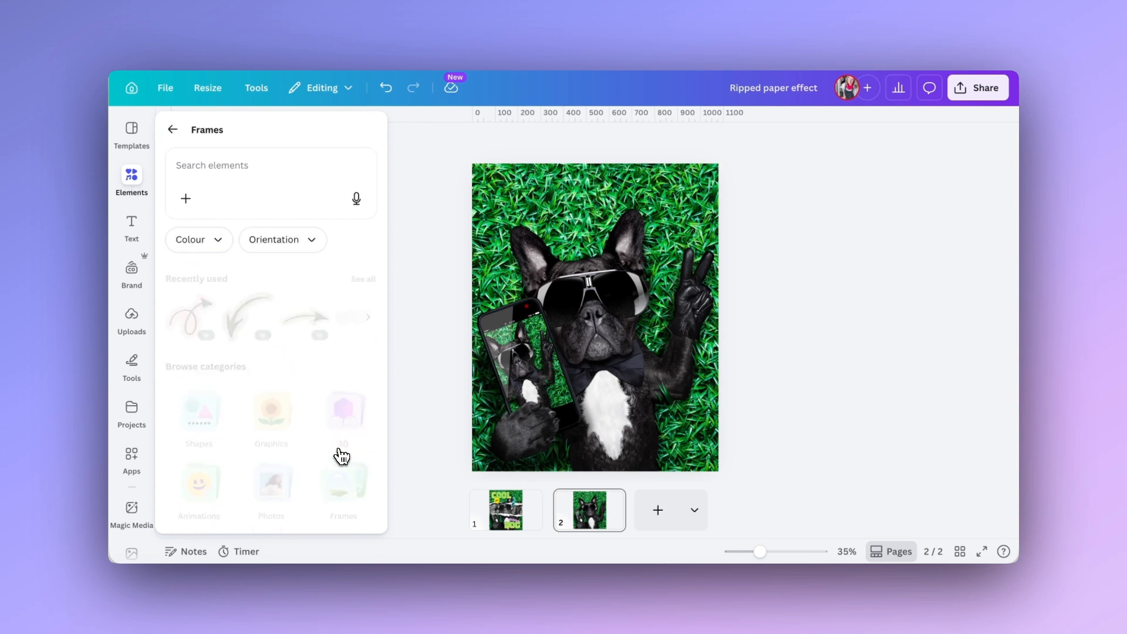
pyautogui.scroll(-3, 379, 351)
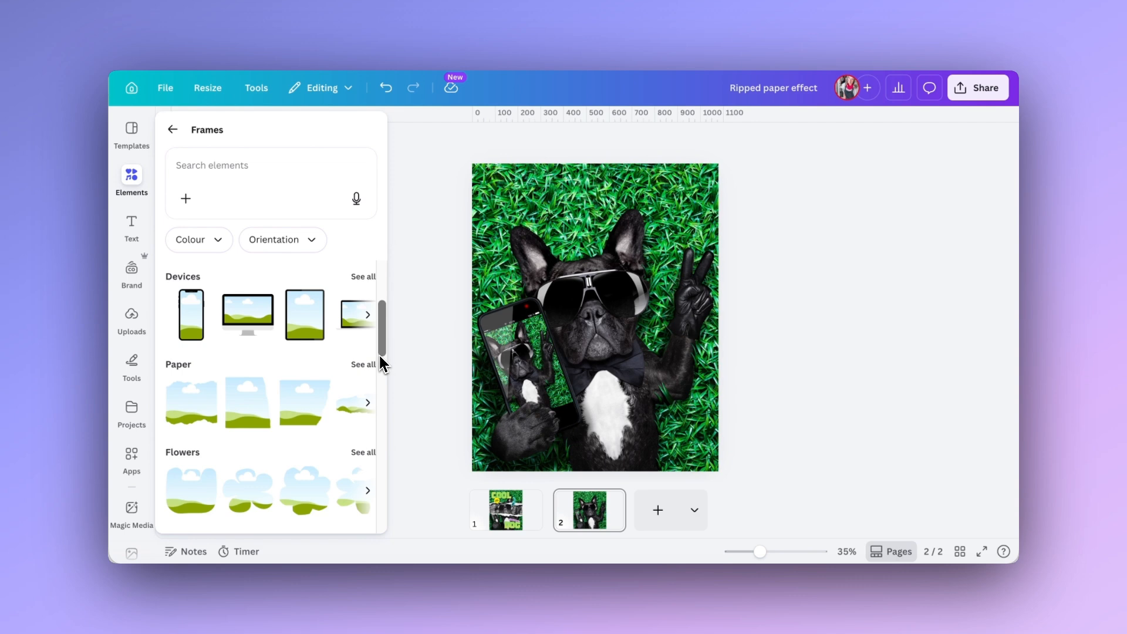
pyautogui.click(364, 365)
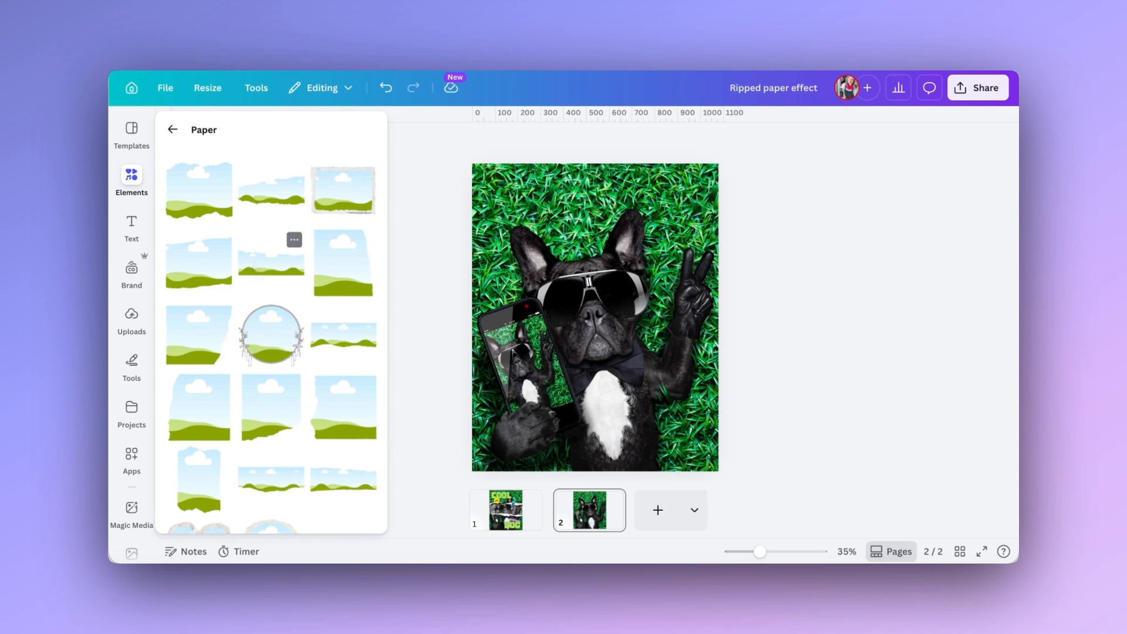
pyautogui.click(342, 337)
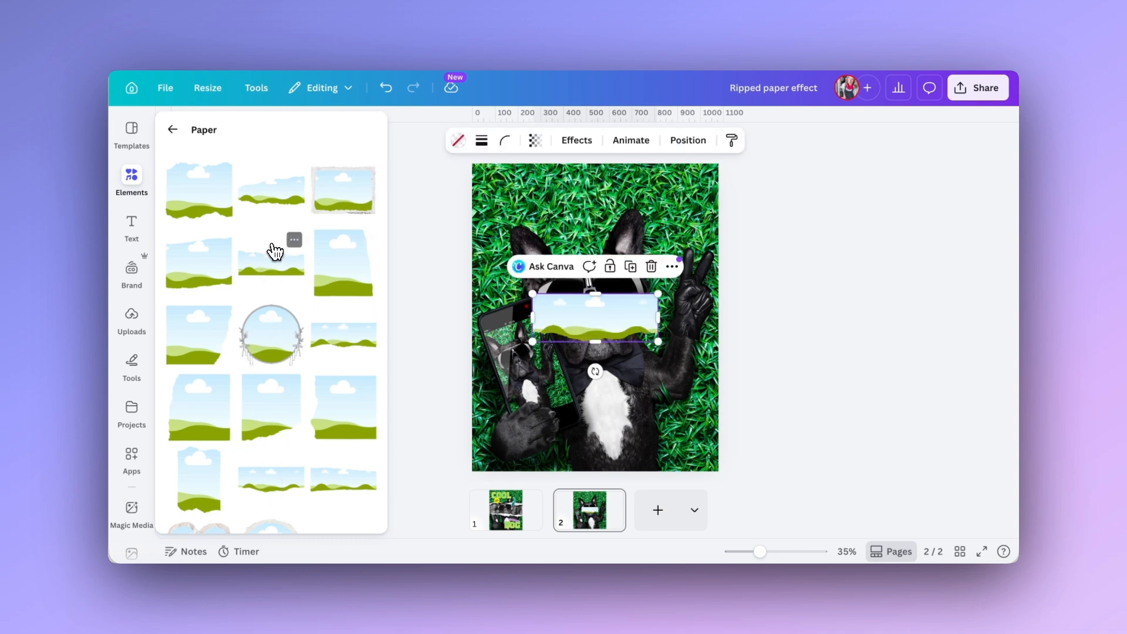
# Place a second wide torn-paper frame along the page's bottom edge and enlarge it to span the full page width.
pyautogui.moveTo(274, 251); pyautogui.dragTo(528, 449)
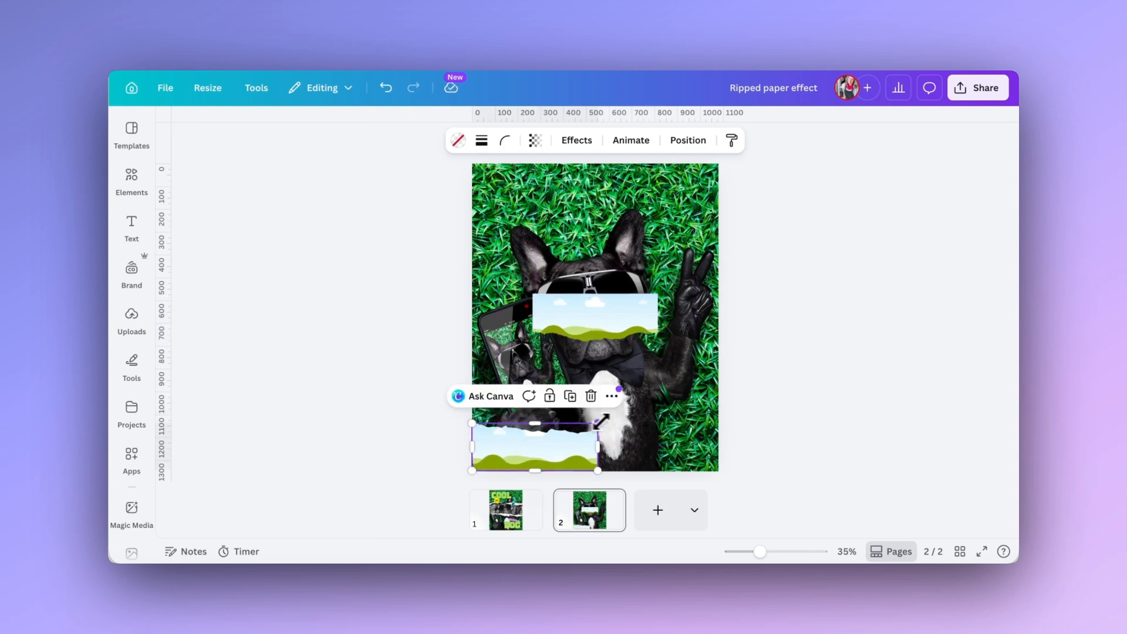
pyautogui.moveTo(601, 421); pyautogui.dragTo(722, 381)
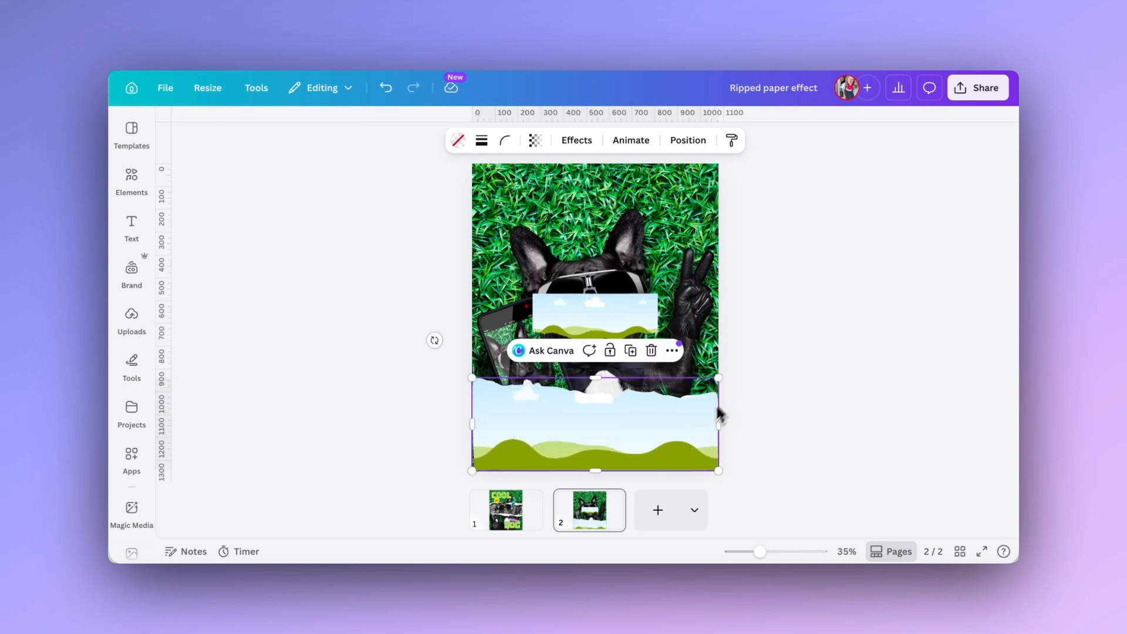
pyautogui.moveTo(718, 469); pyautogui.dragTo(717, 470)
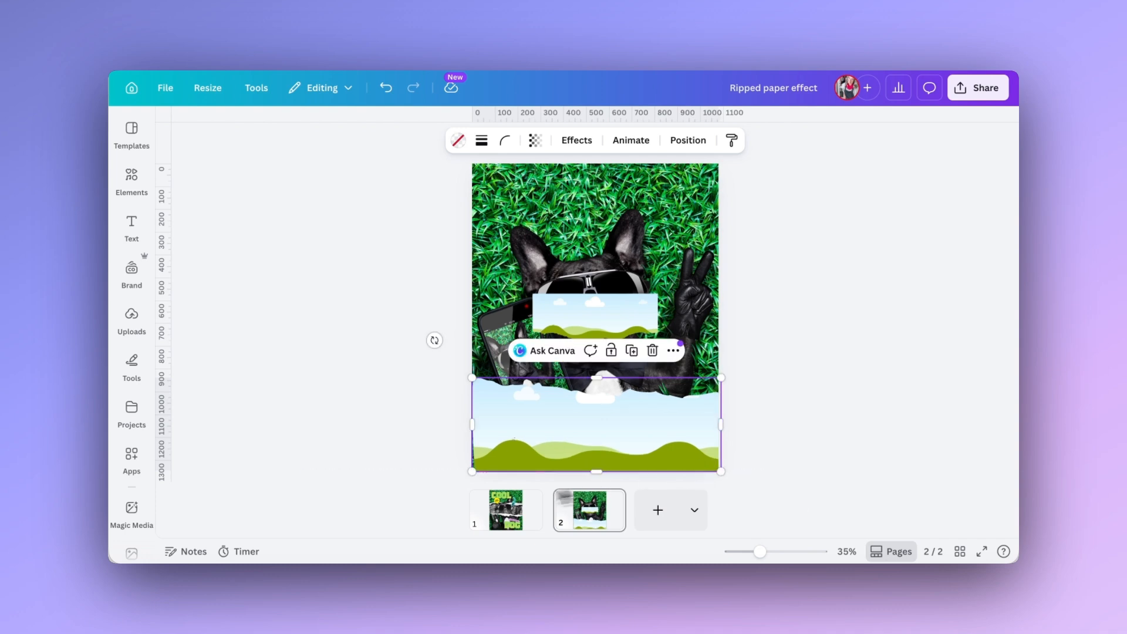
# Move the first torn-paper frame to the page's top edge and enlarge it to cover the full page width.
pyautogui.moveTo(570, 309); pyautogui.dragTo(511, 180)
pyautogui.moveTo(598, 211); pyautogui.dragTo(717, 257)
pyautogui.moveTo(472, 164); pyautogui.dragTo(468, 163)
pyautogui.click(442, 199)
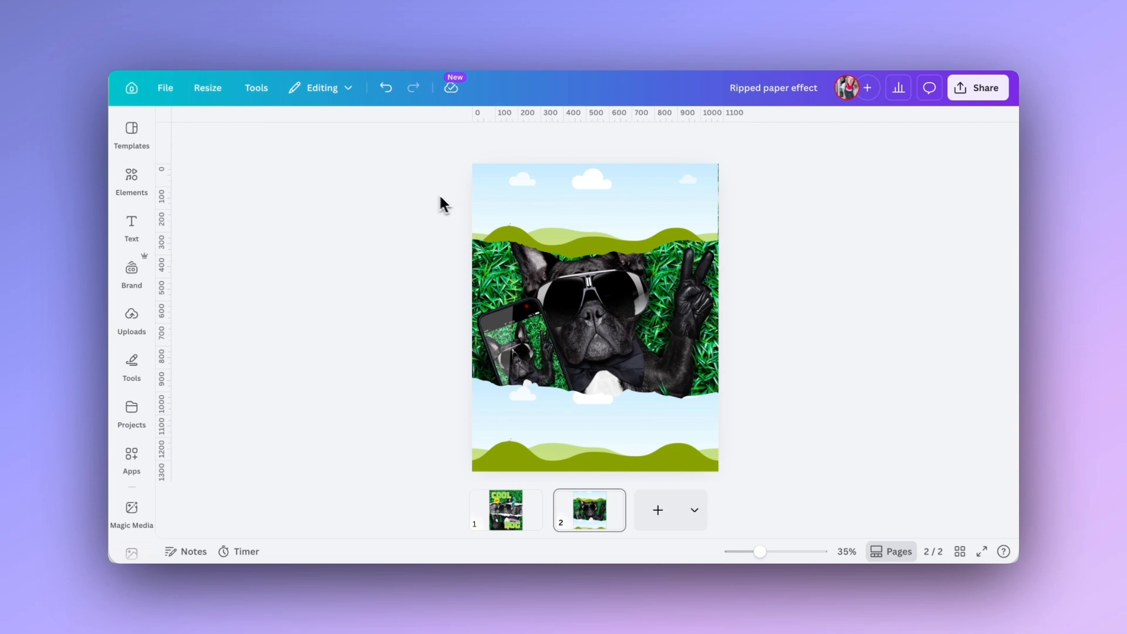
pyautogui.click(687, 194)
# Duplicate the full-page dog photo and shift the copy sideways, partly off the right side of the page.
pyautogui.click(670, 323)
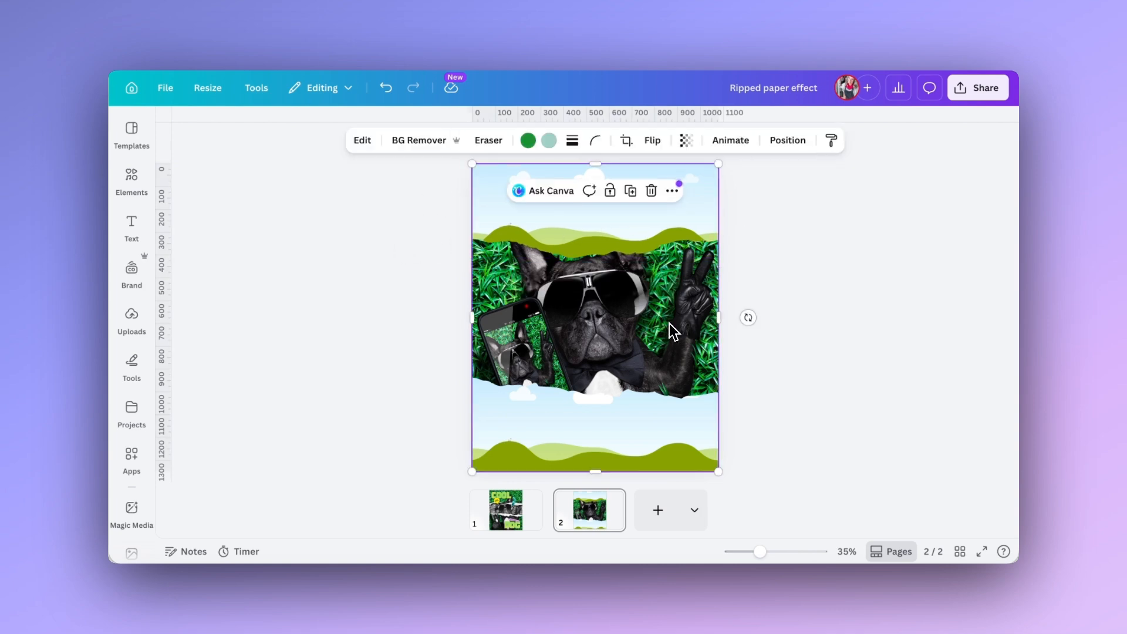
pyautogui.doubleClick(669, 323)
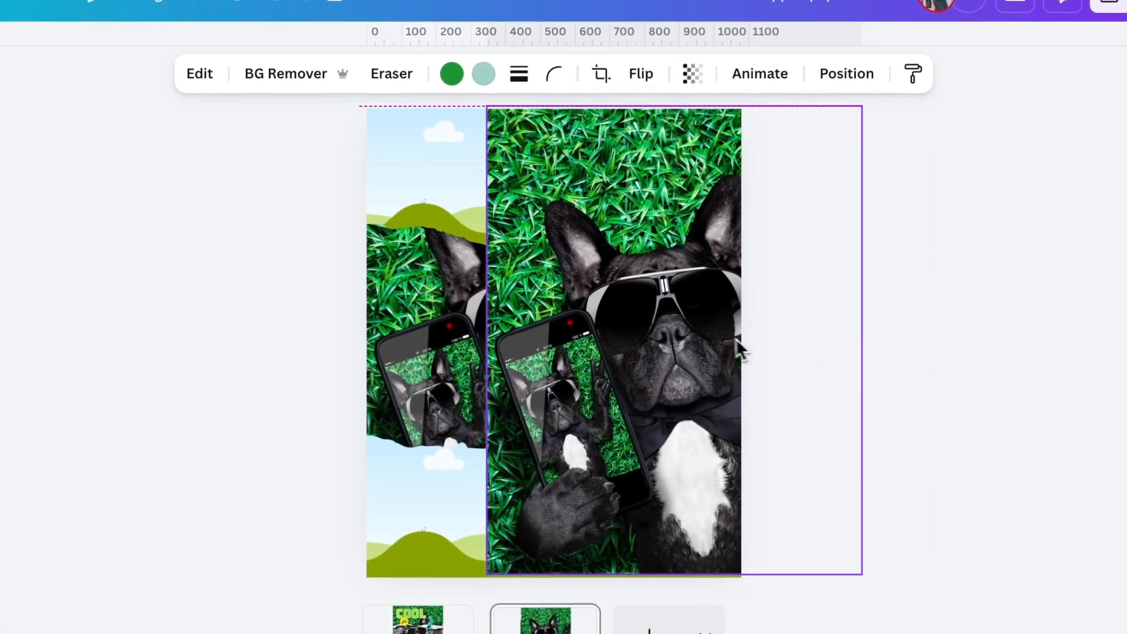
pyautogui.moveTo(735, 339); pyautogui.dragTo(775, 354)
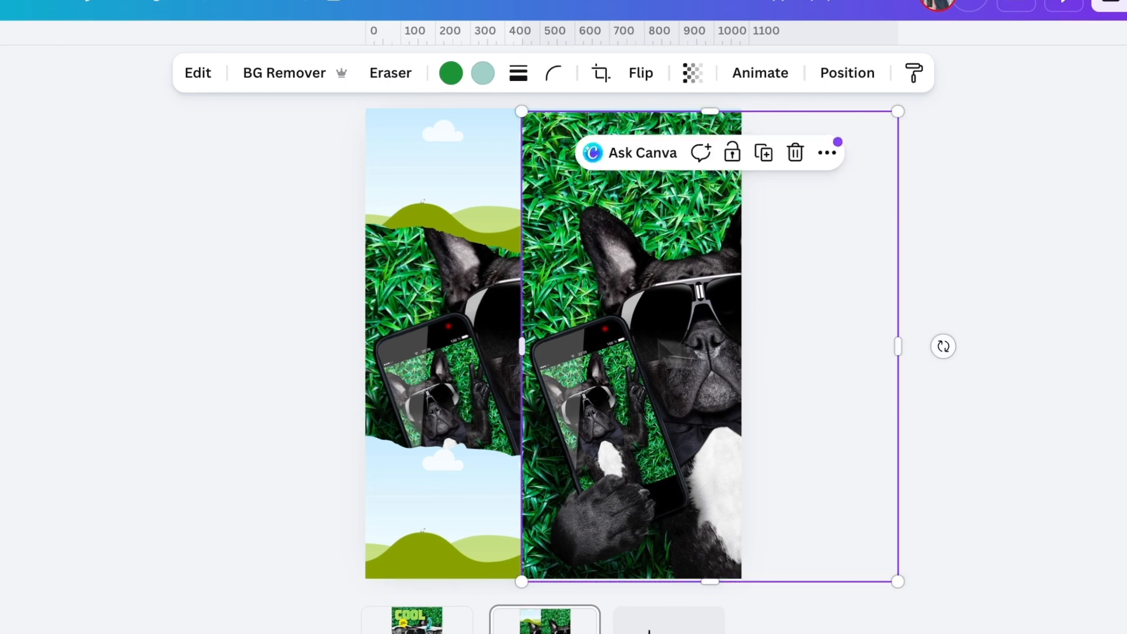
# Duplicate the original full-page dog photo again and drop the copy into the upper torn-paper frame.
pyautogui.click(384, 309)
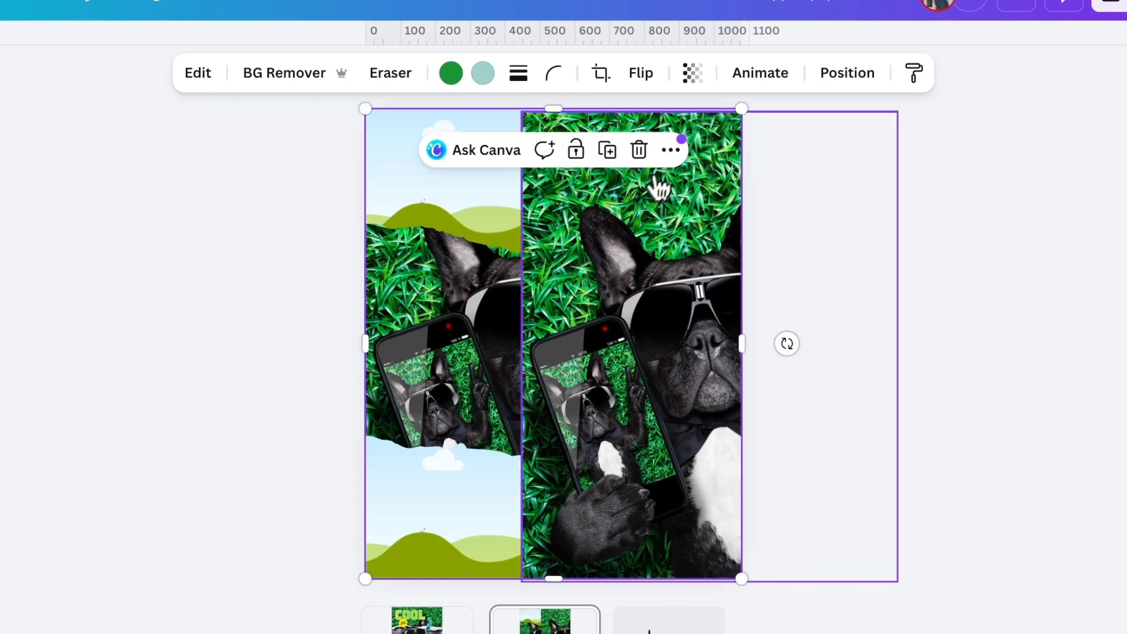
pyautogui.click(671, 151)
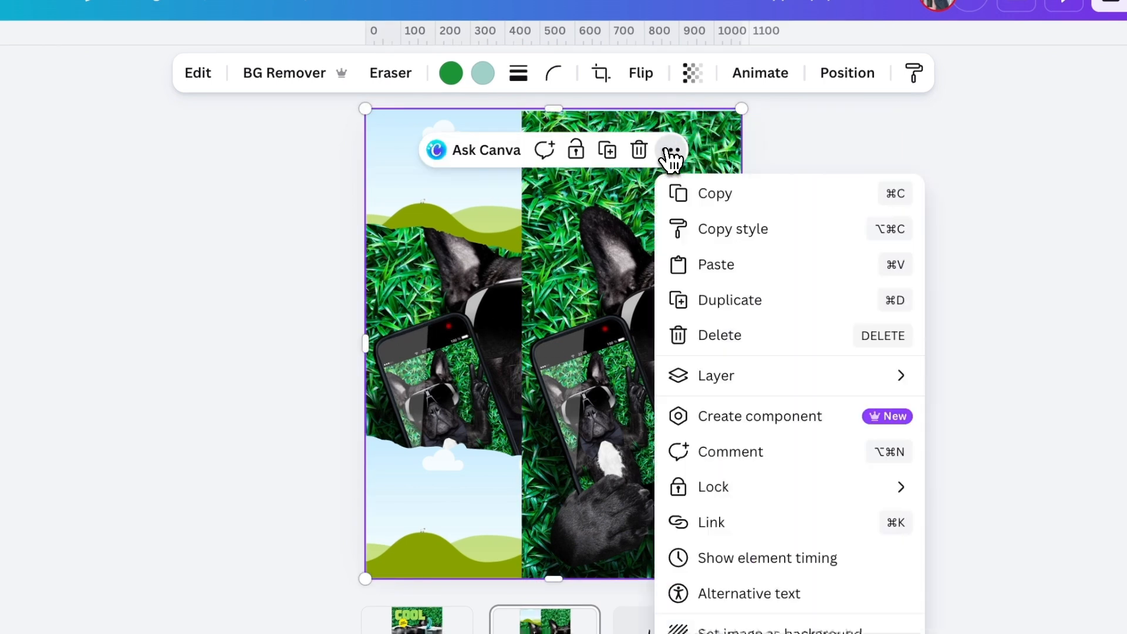
pyautogui.click(728, 300)
pyautogui.moveTo(574, 279); pyautogui.dragTo(637, 294)
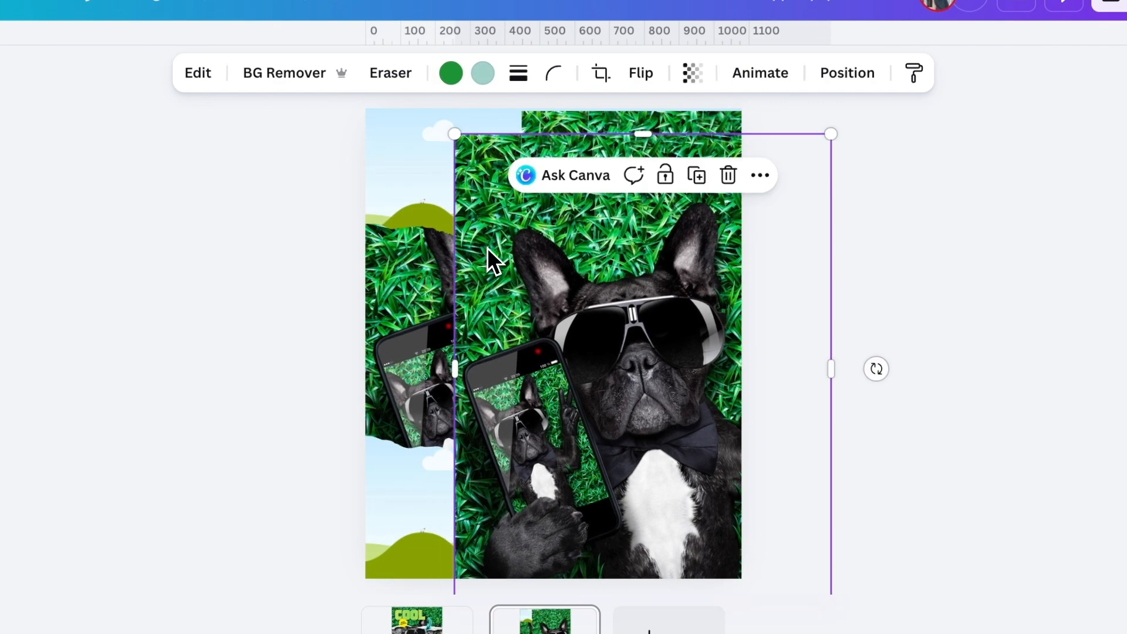
pyautogui.moveTo(487, 256); pyautogui.dragTo(431, 182)
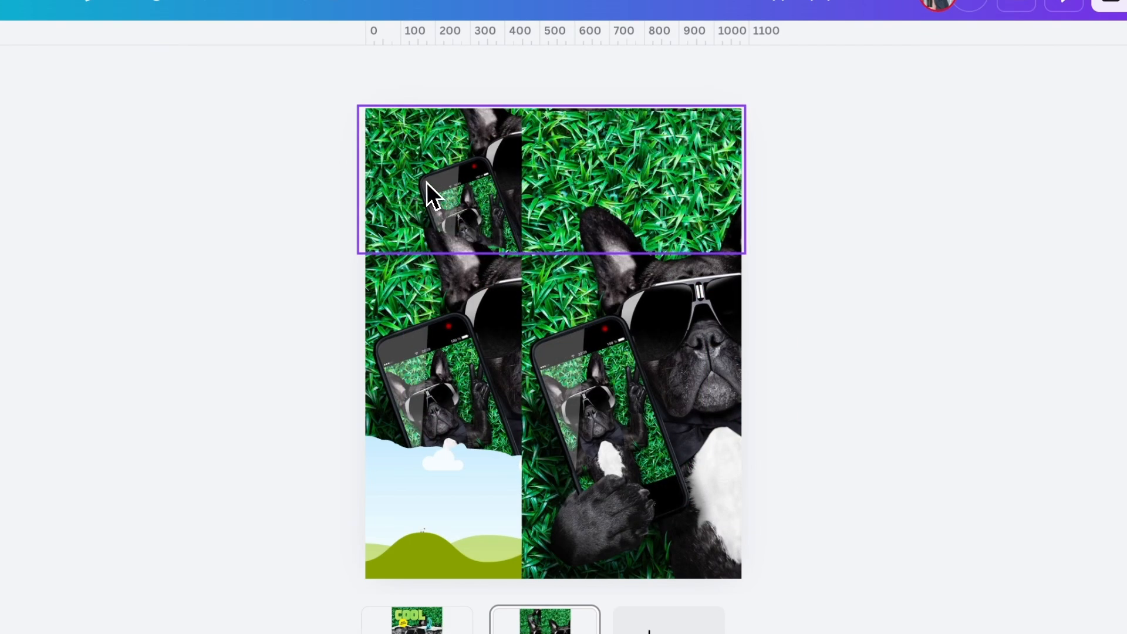
# Scale and reposition the photo inside the upper frame so it lines up with the dog photo behind it.
pyautogui.doubleClick(424, 179)
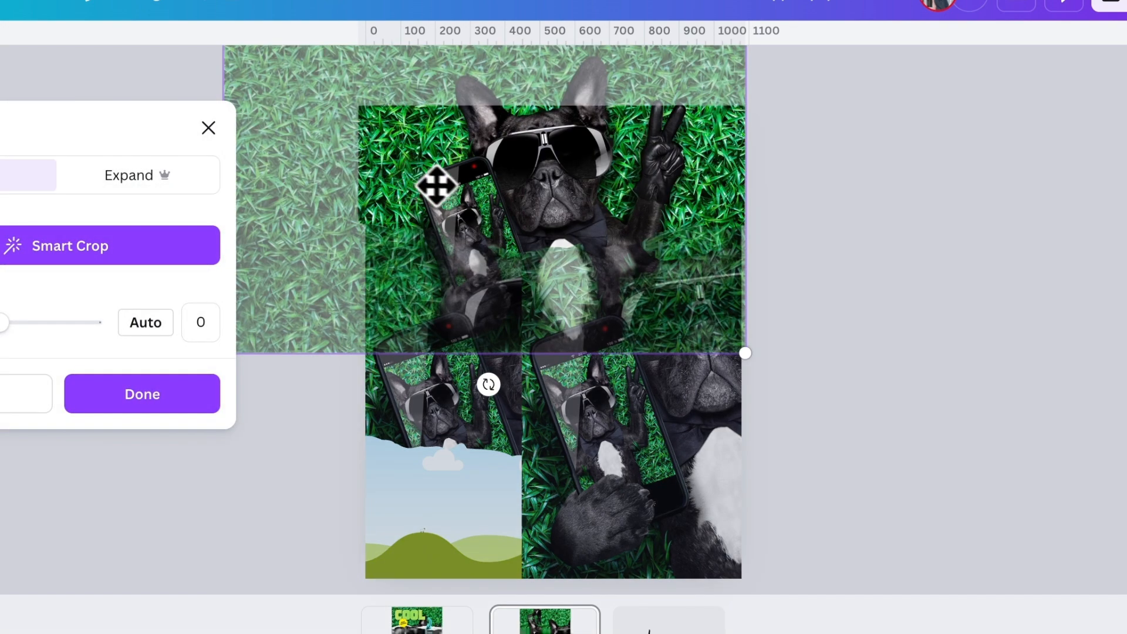
pyautogui.moveTo(470, 176); pyautogui.dragTo(475, 291)
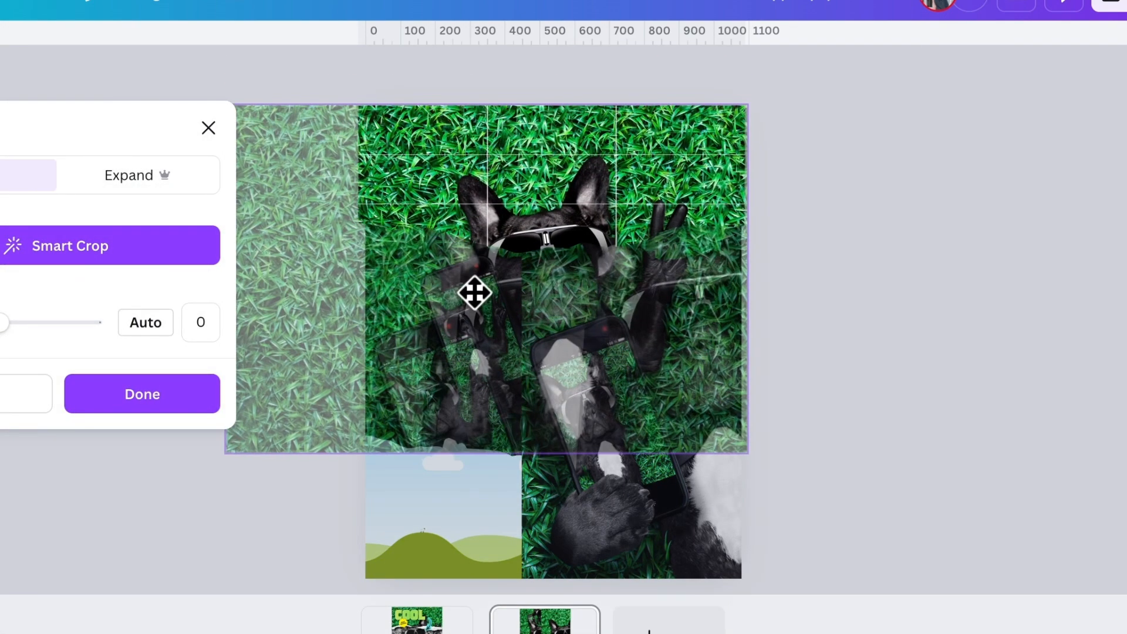
pyautogui.moveTo(732, 456); pyautogui.dragTo(893, 582)
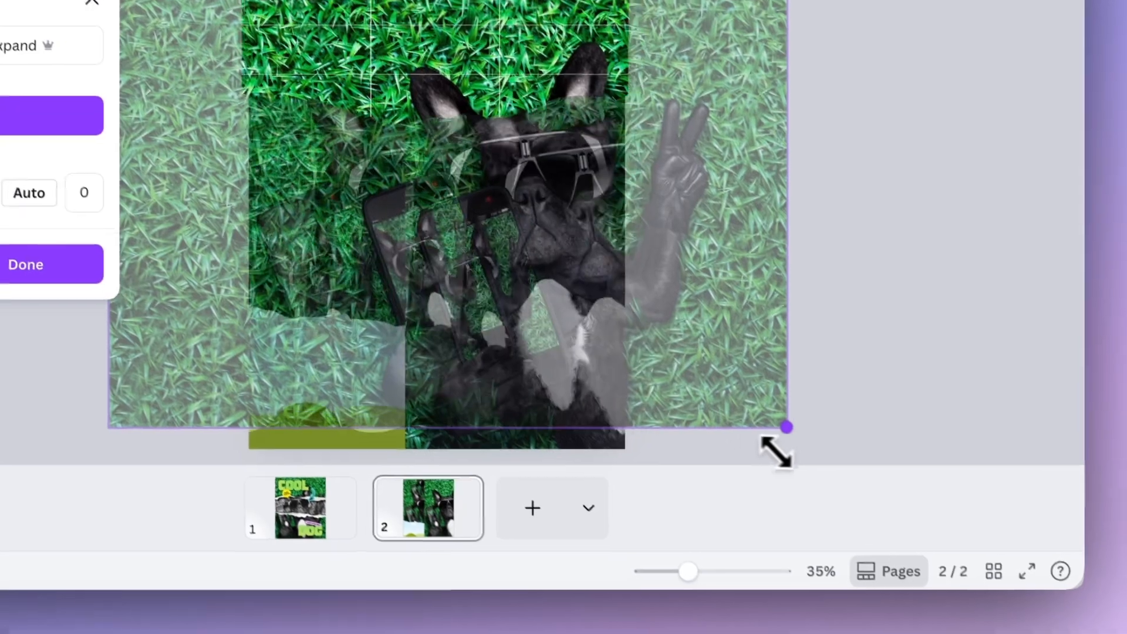
pyautogui.moveTo(776, 452); pyautogui.dragTo(808, 436)
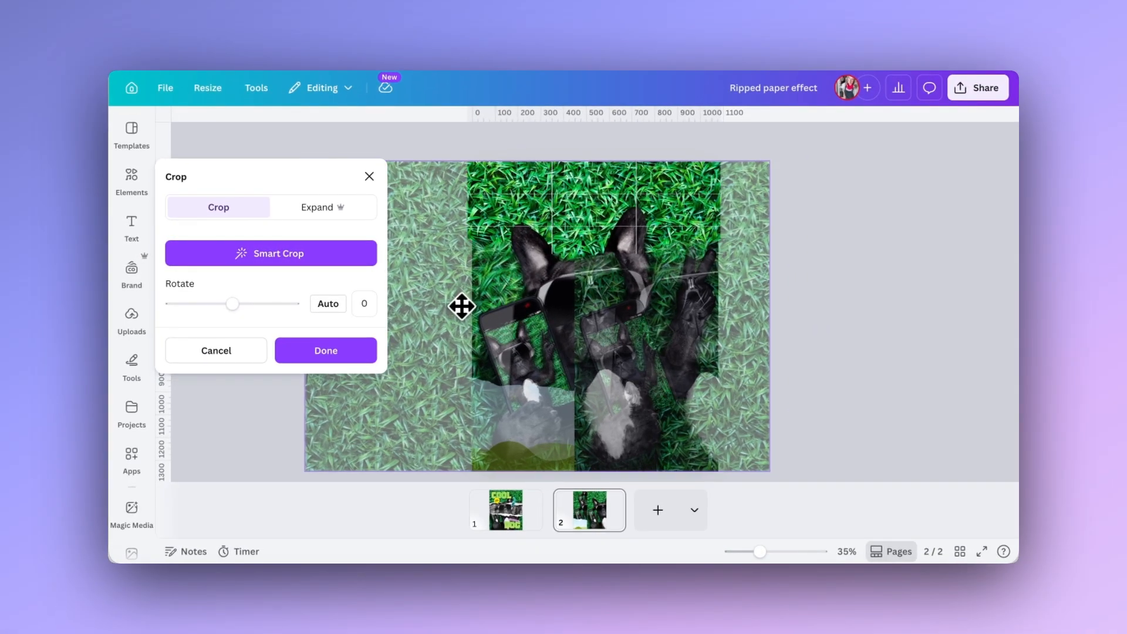
pyautogui.click(808, 276)
# Drop the remaining photo copy into the lower torn-paper frame, then scale and reposition it inside to match the background photo.
pyautogui.moveTo(680, 333); pyautogui.dragTo(580, 425)
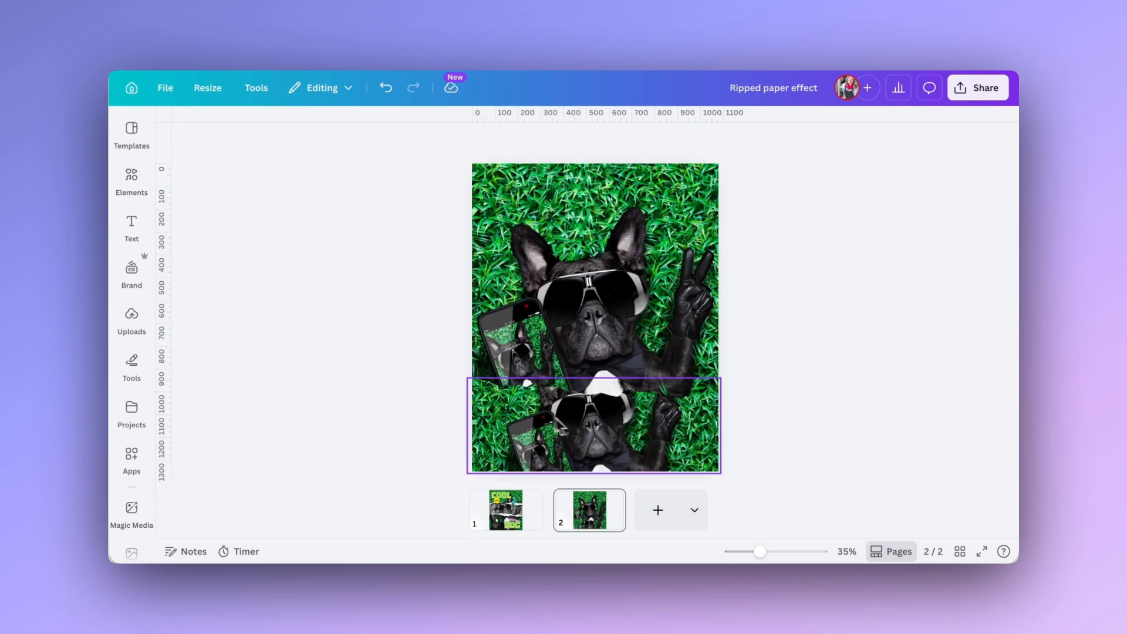
pyautogui.doubleClick(549, 410)
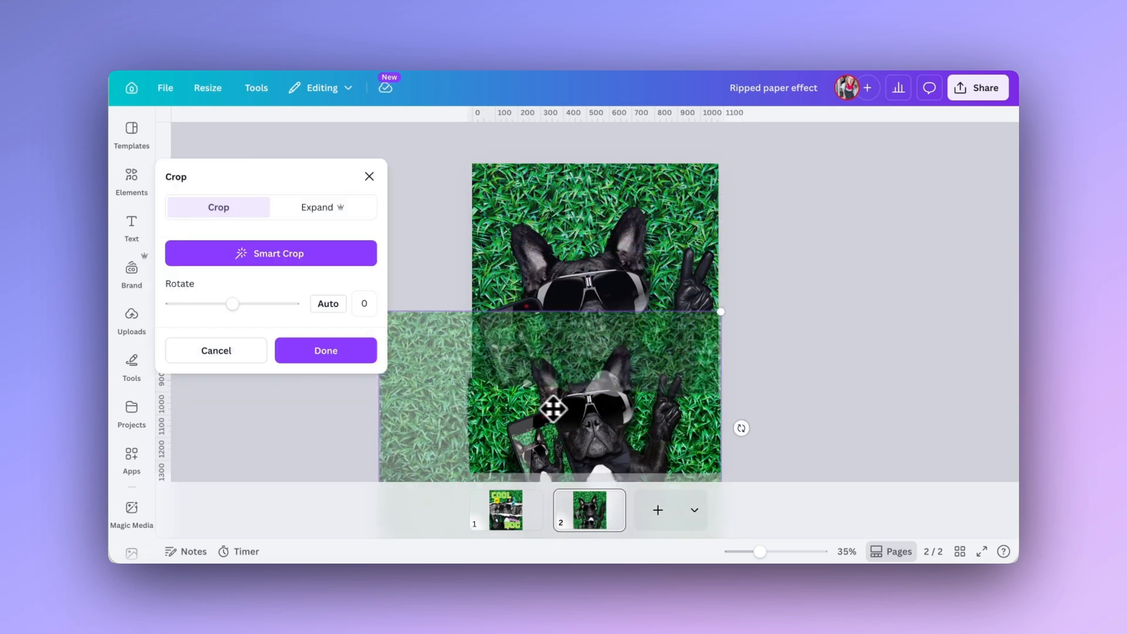
pyautogui.moveTo(551, 405); pyautogui.dragTo(585, 324)
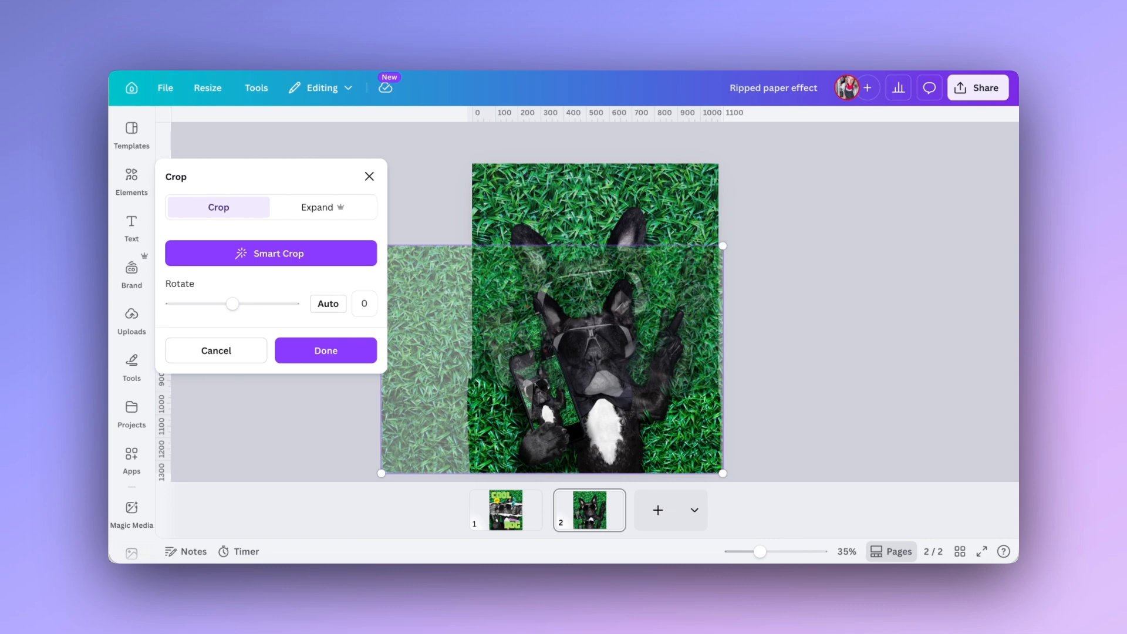
pyautogui.moveTo(721, 239); pyautogui.dragTo(851, 170)
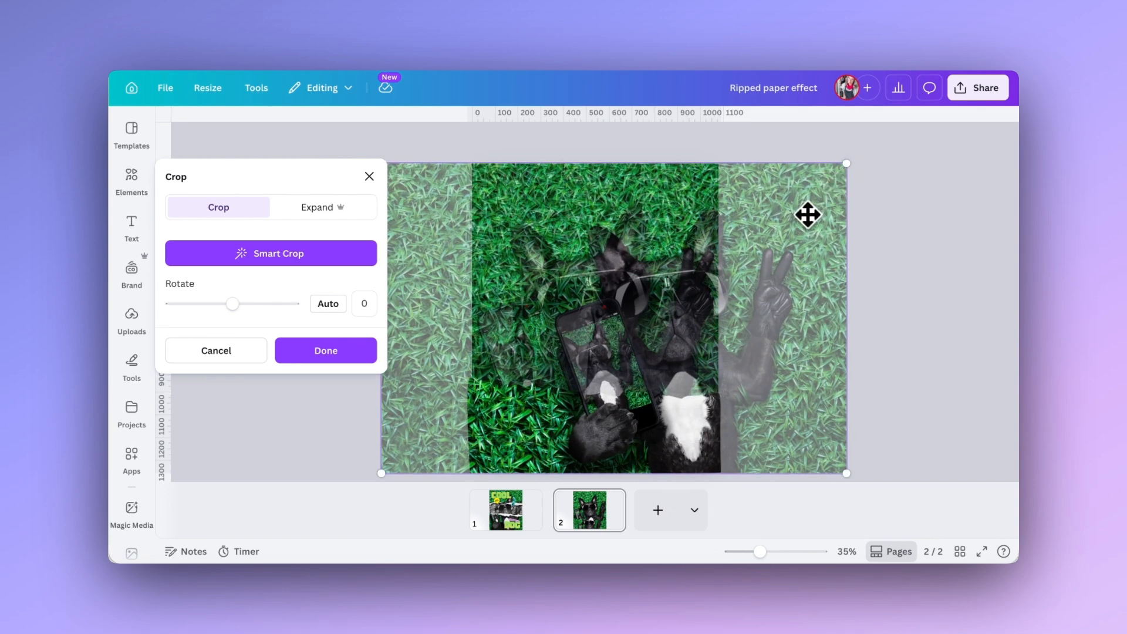
pyautogui.moveTo(760, 282); pyautogui.dragTo(673, 283)
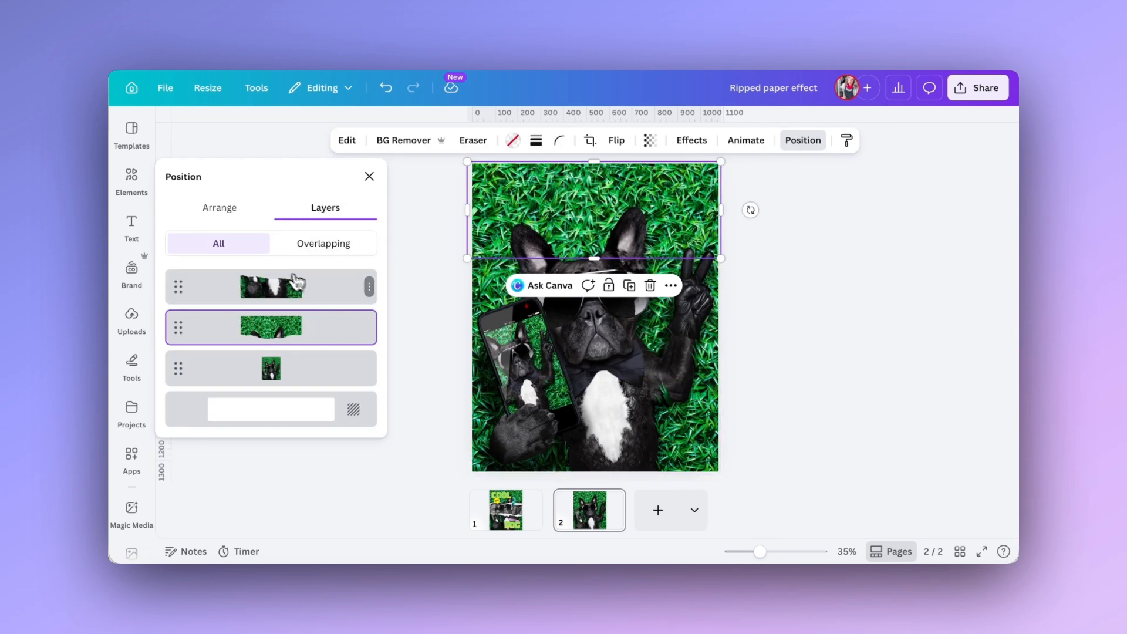
# Apply a black-and-white Mono filter to the full-page background dog photo.
pyautogui.click(295, 369)
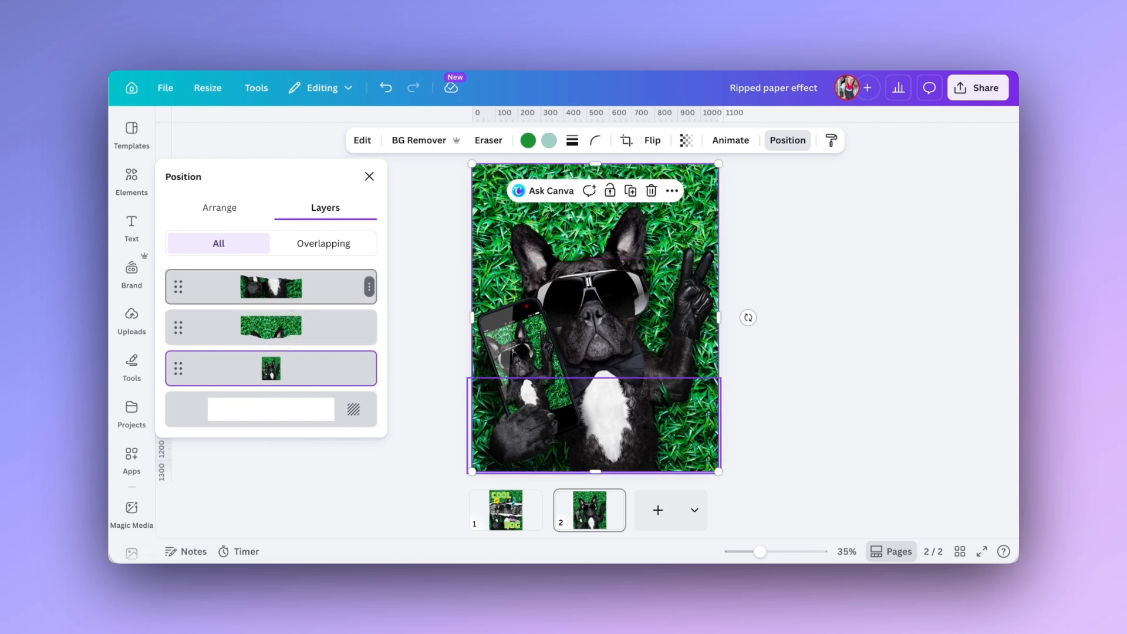
pyautogui.press('Escape')
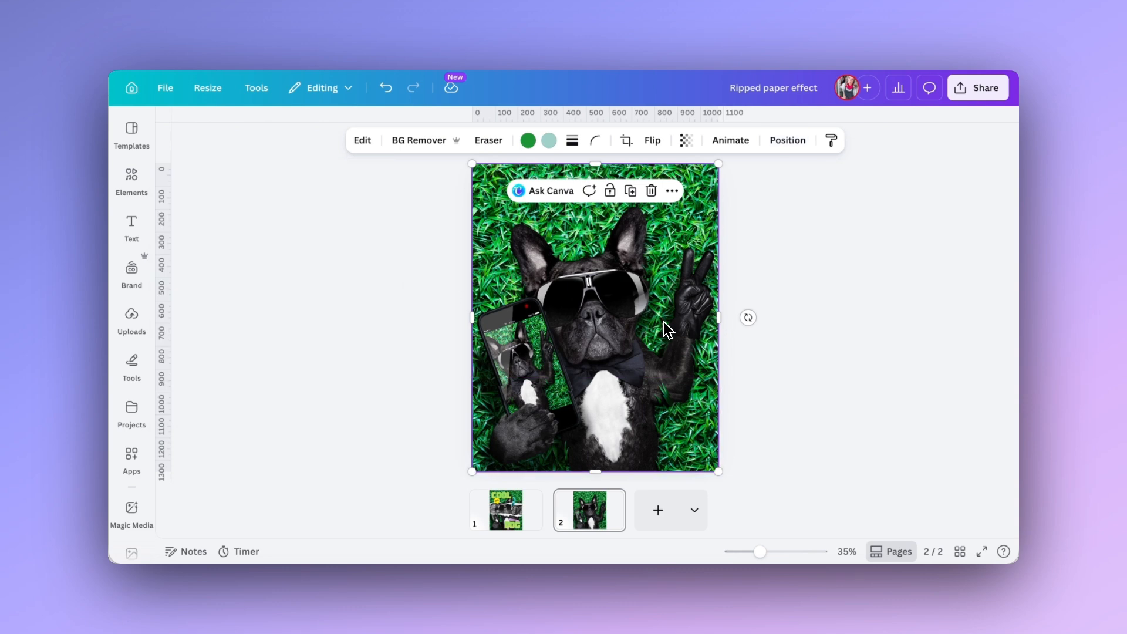
pyautogui.click(785, 145)
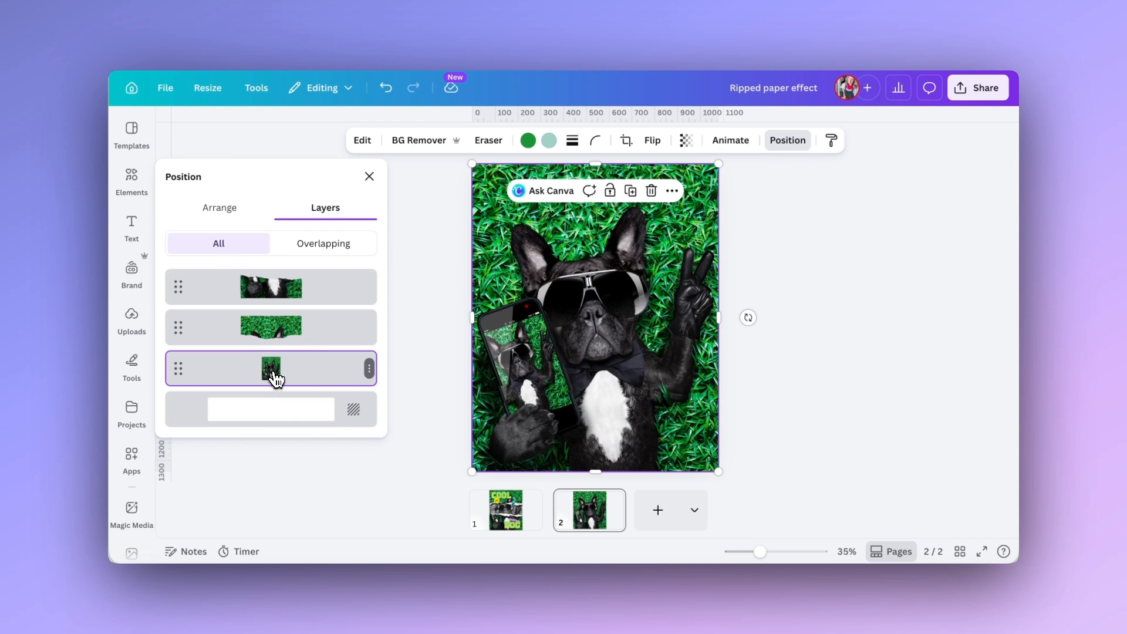
pyautogui.click(362, 141)
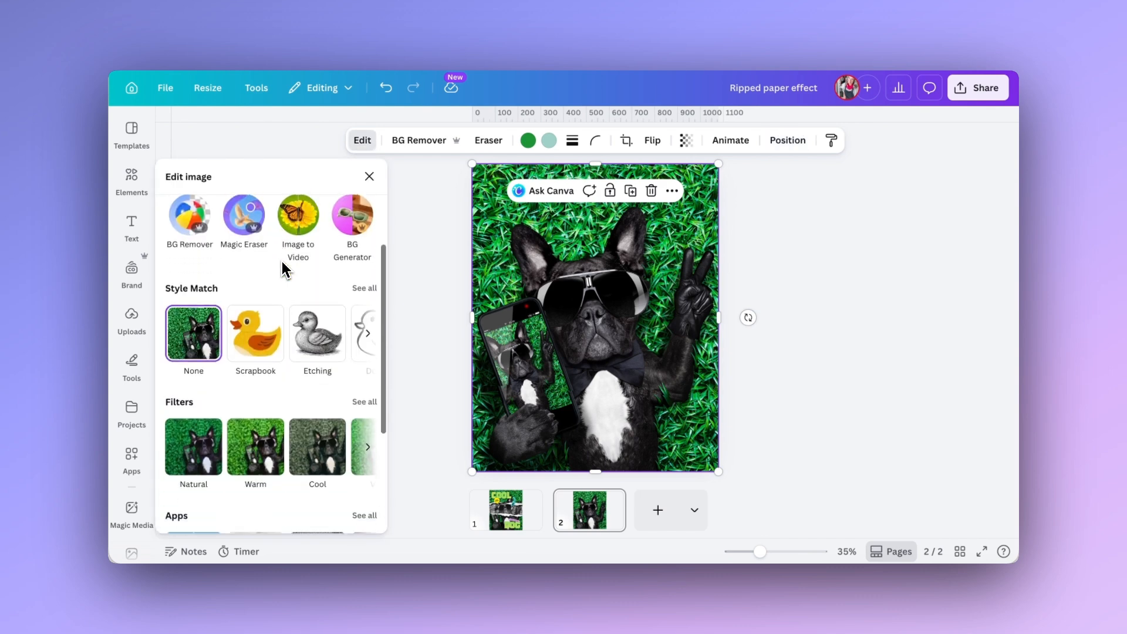
pyautogui.scroll(-2, 285, 271)
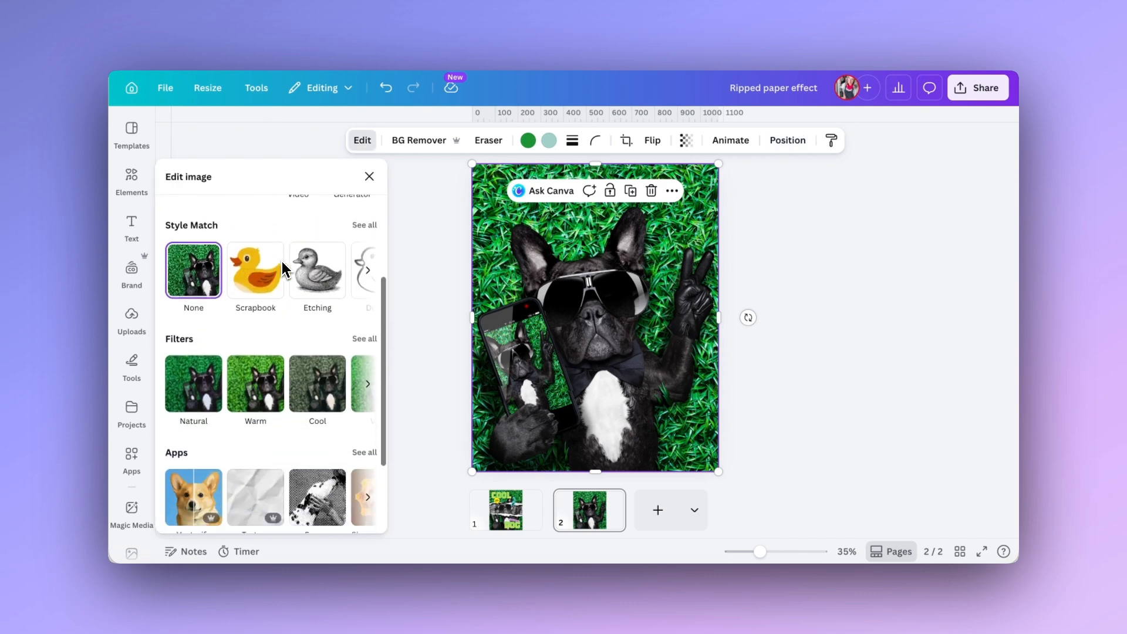
pyautogui.click(364, 339)
pyautogui.scroll(-10, 352, 395)
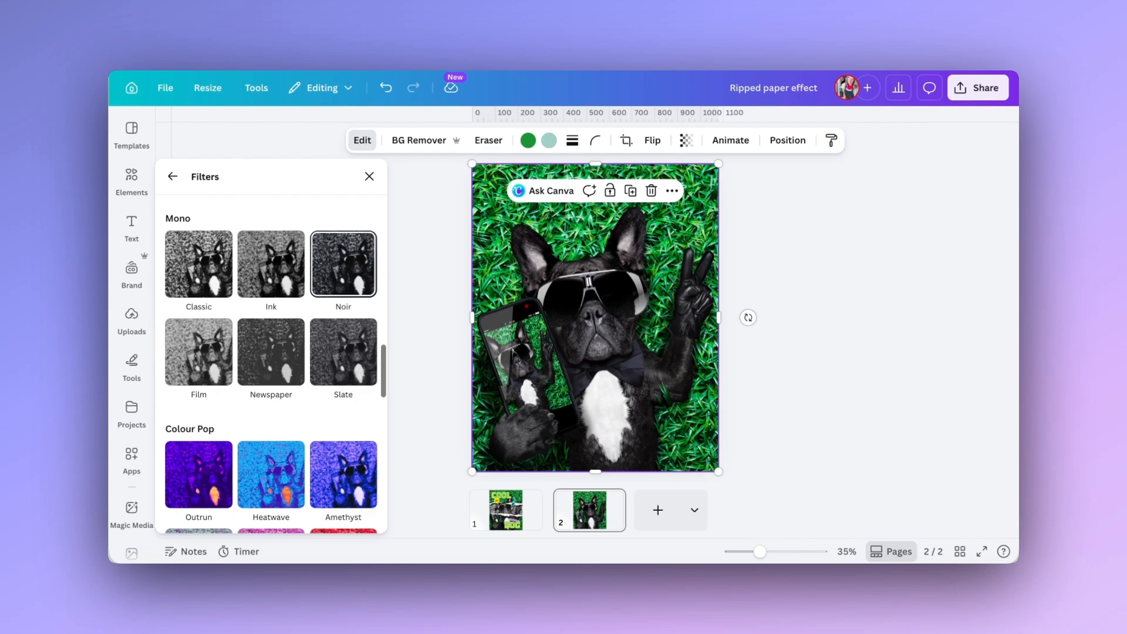
pyautogui.scroll(2, 348, 375)
pyautogui.click(198, 437)
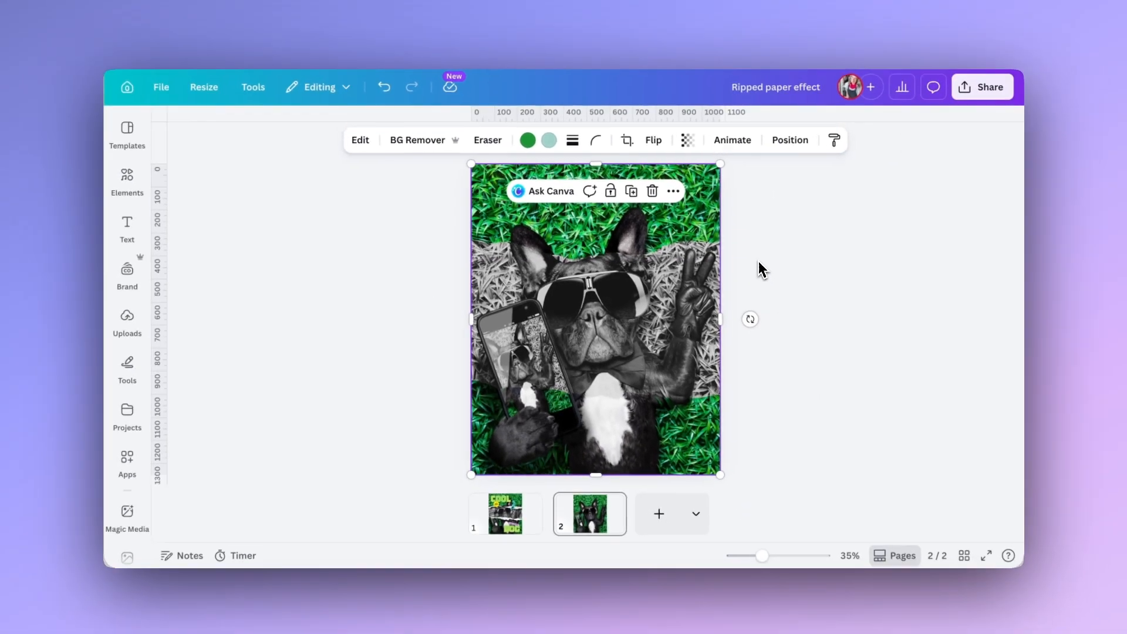
pyautogui.press('super+plus')
pyautogui.press('super+plus')
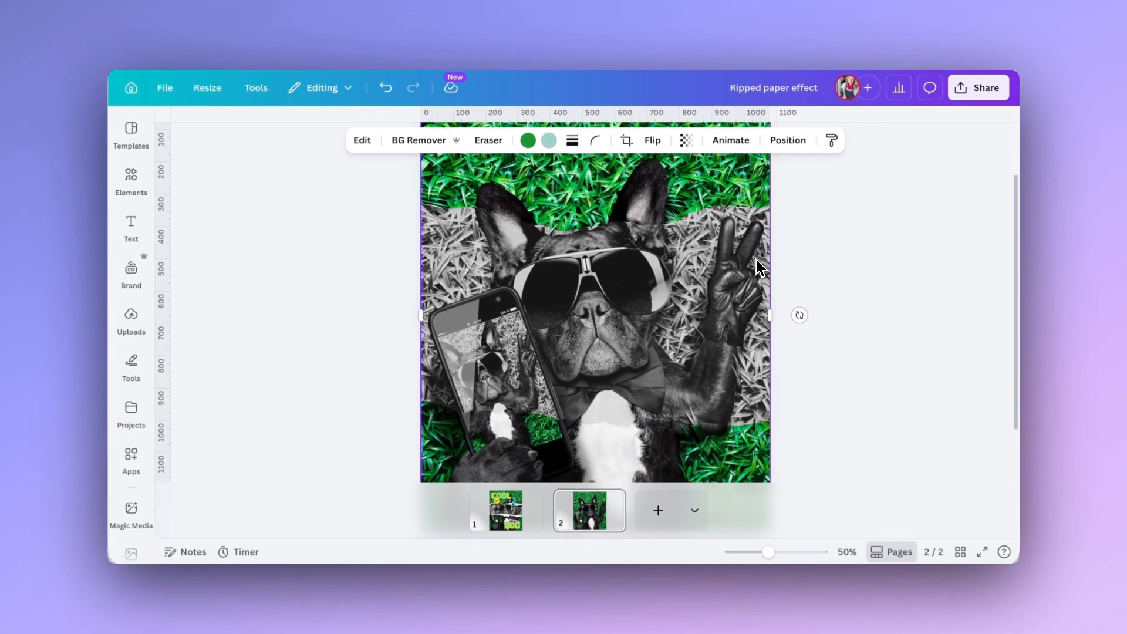
pyautogui.scroll(5, 756, 260)
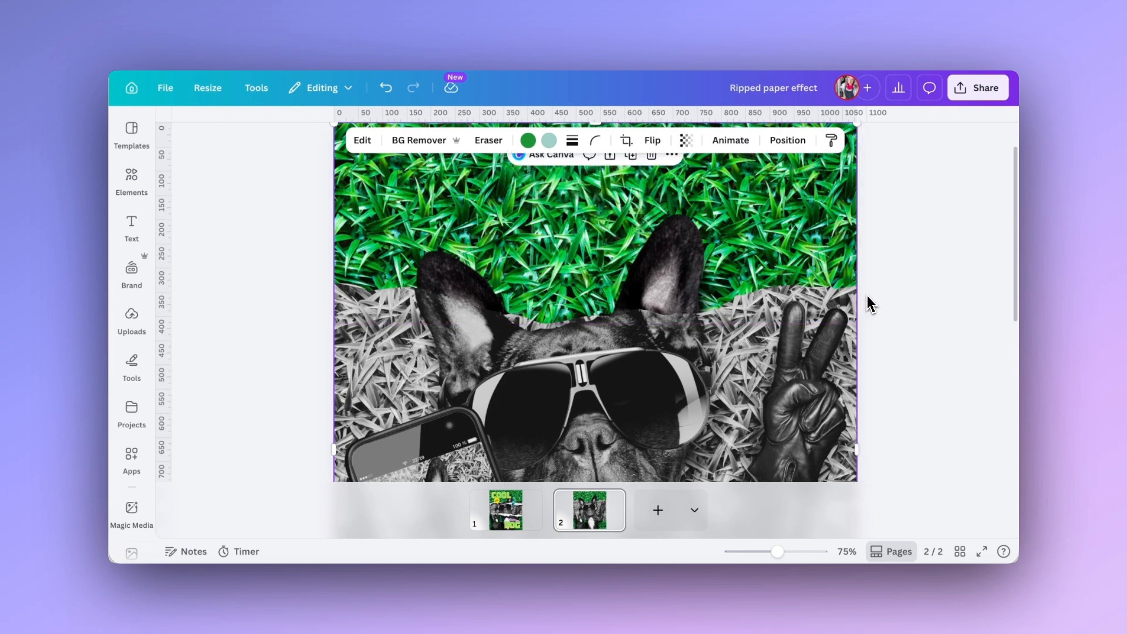
pyautogui.hotkey('ctrl', '-')
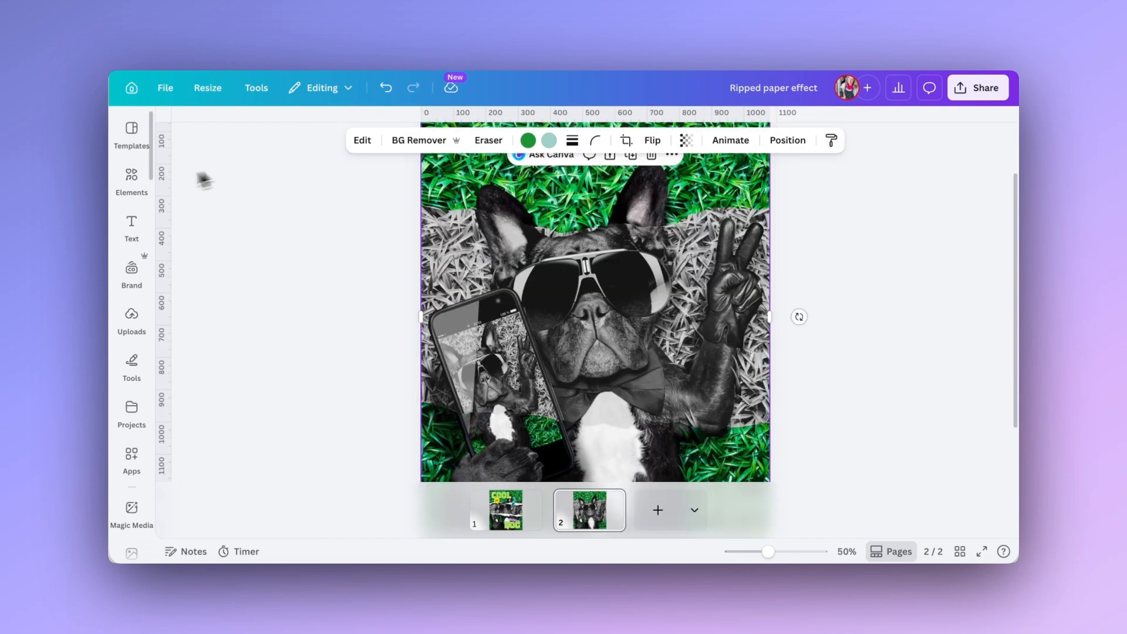
# Search the elements for "ripped paper" and show all matching graphics.
pyautogui.click(131, 179)
pyautogui.click(172, 130)
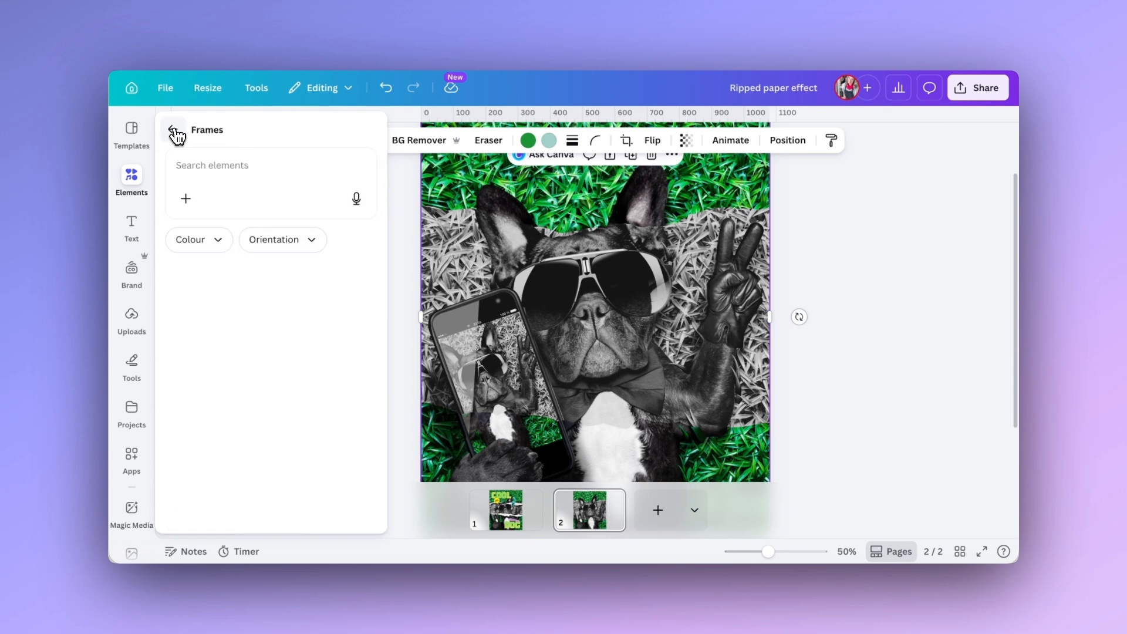
pyautogui.click(173, 132)
pyautogui.click(195, 140)
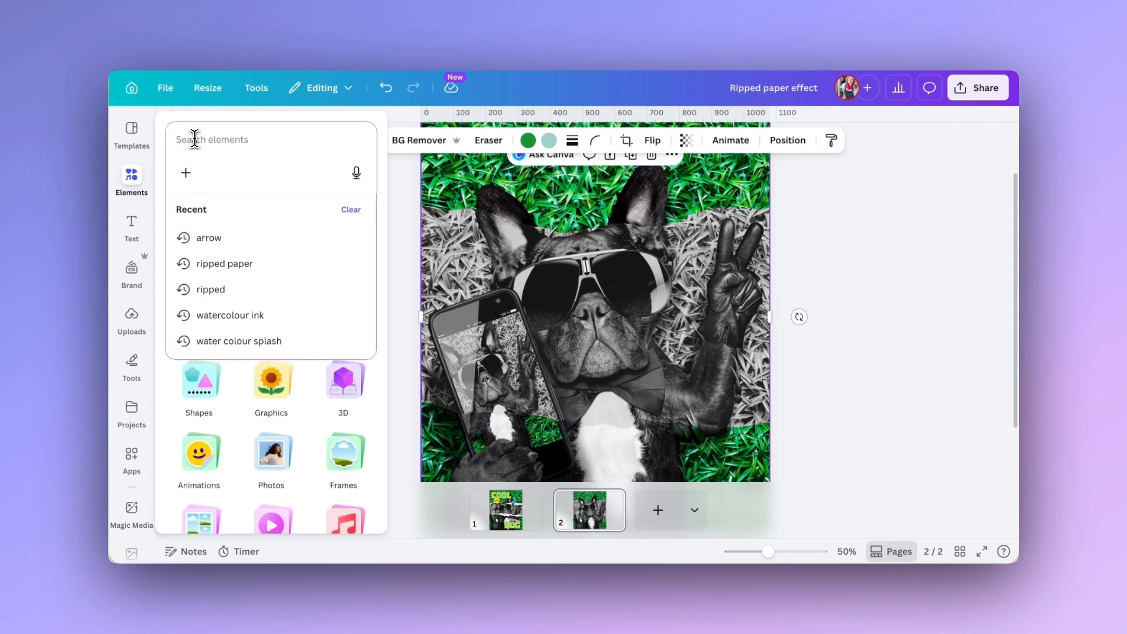
pyautogui.write('rip')
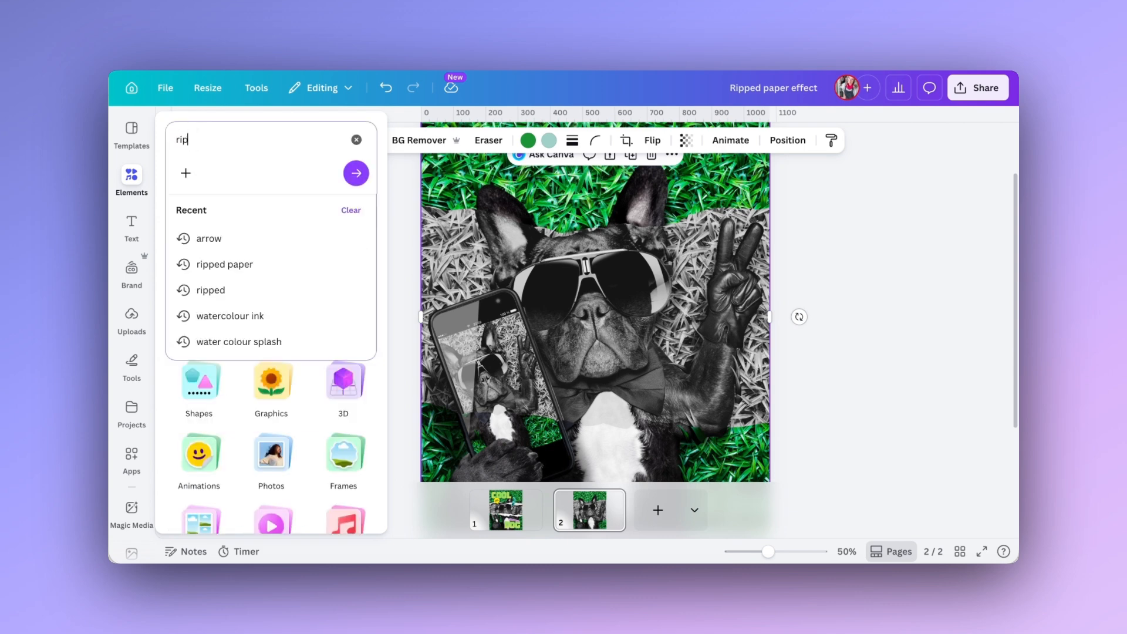
pyautogui.write('ped paper')
pyautogui.press('Return')
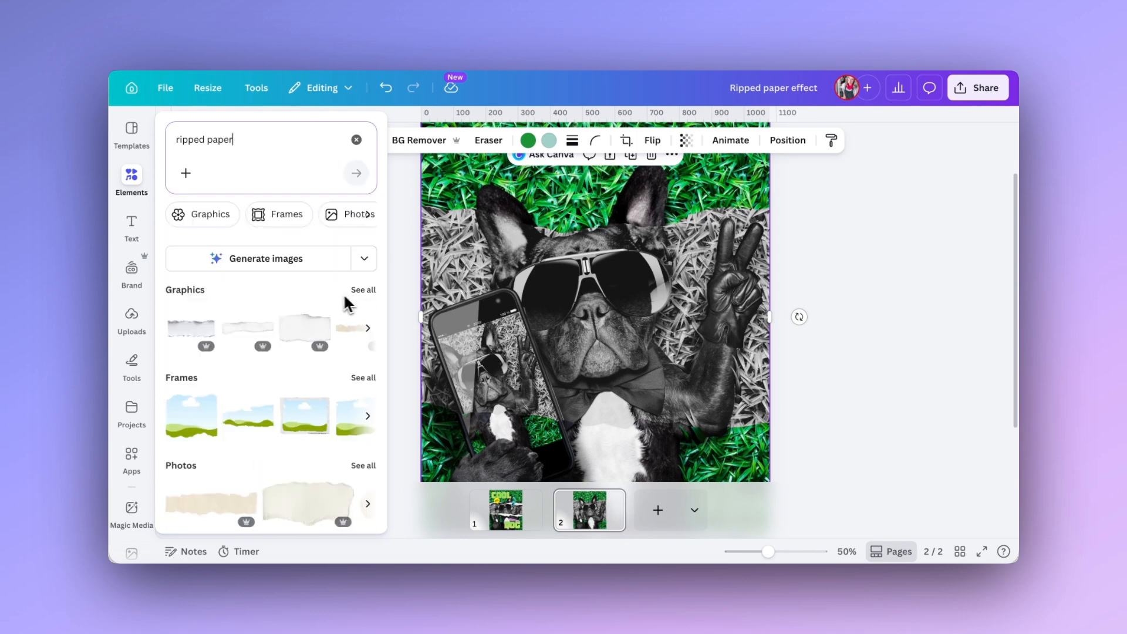
pyautogui.click(366, 294)
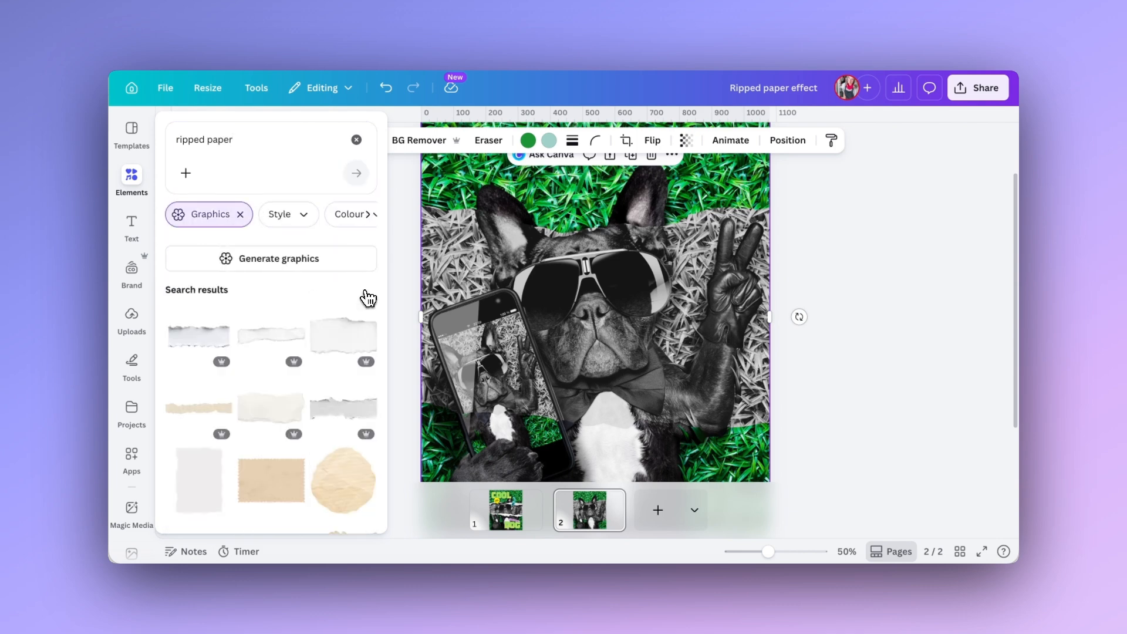
# Add two copies of the narrow white torn-paper strip graphic to the page.
pyautogui.scroll(-5, 362, 292)
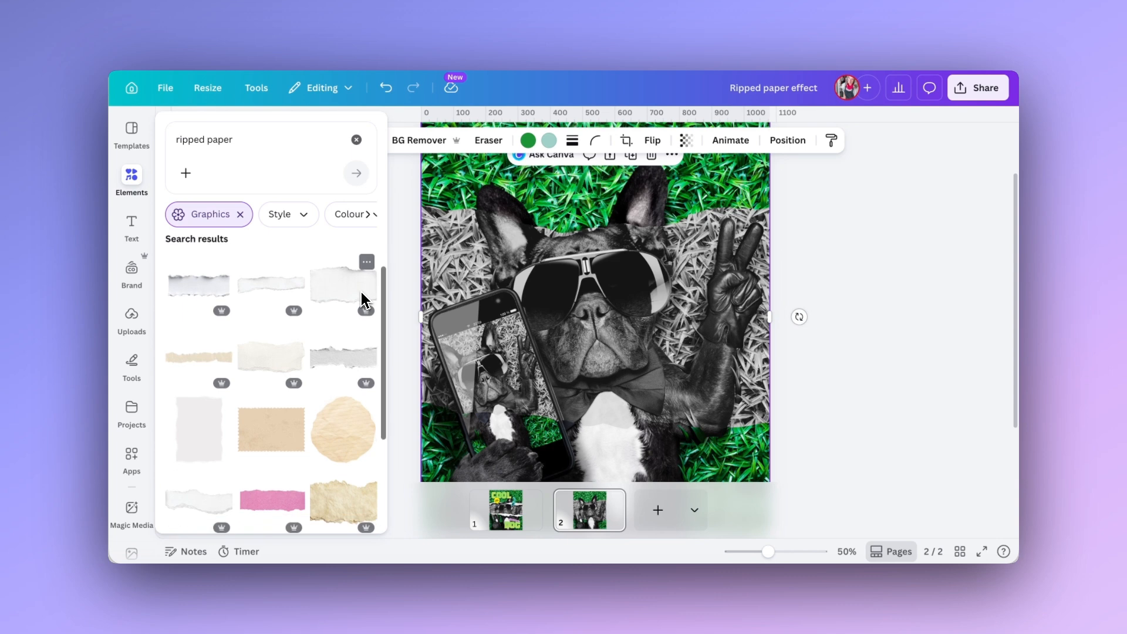
pyautogui.scroll(-4, 361, 291)
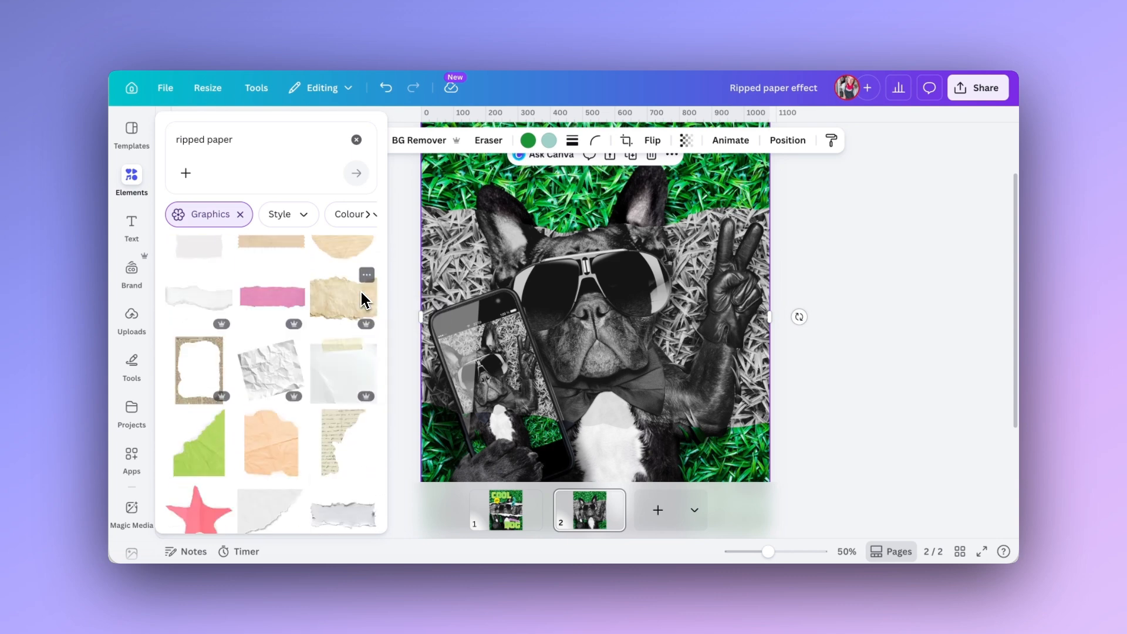
pyautogui.scroll(3, 361, 291)
pyautogui.scroll(5, 361, 291)
pyautogui.click(258, 336)
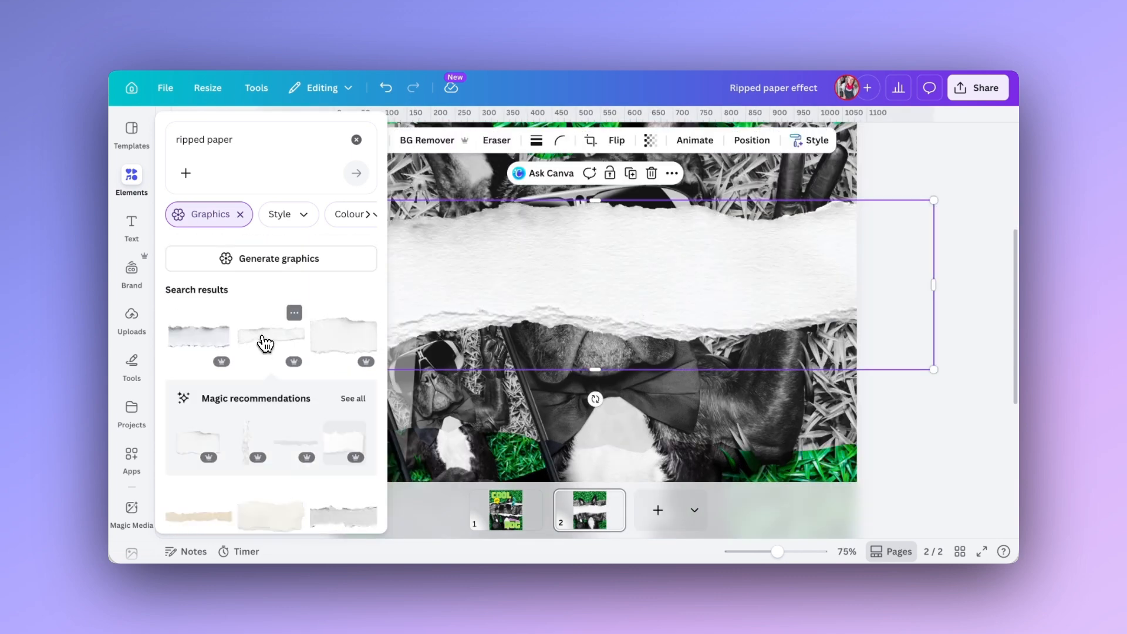
pyautogui.click(257, 344)
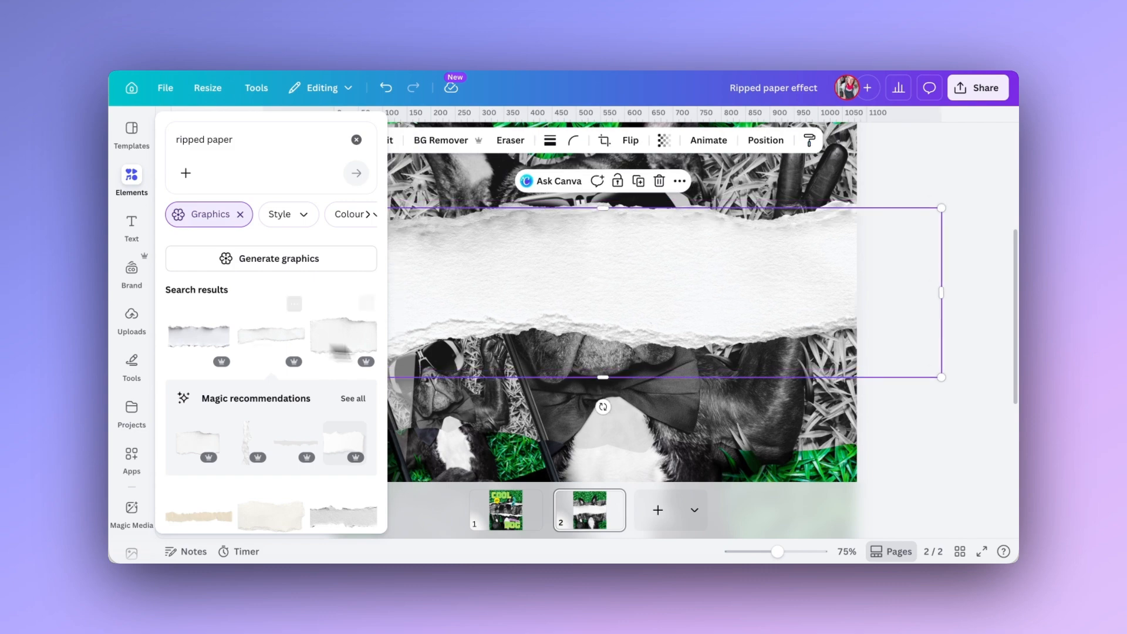
# Place one paper strip over the lower tear and layer it directly behind the lower photo frame.
pyautogui.moveTo(529, 287); pyautogui.dragTo(580, 332)
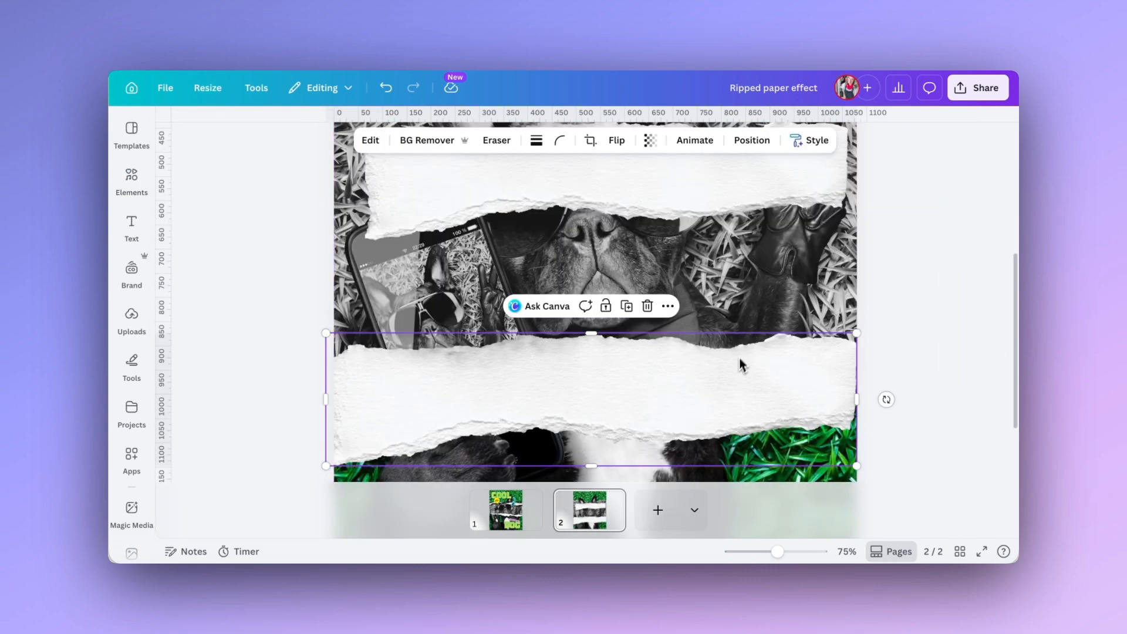
pyautogui.moveTo(739, 363)
pyautogui.mouseDown()
pyautogui.moveTo(734, 380)
pyautogui.moveTo(735, 368)
pyautogui.mouseUp()
pyautogui.moveTo(292, 284); pyautogui.dragTo(292, 330)
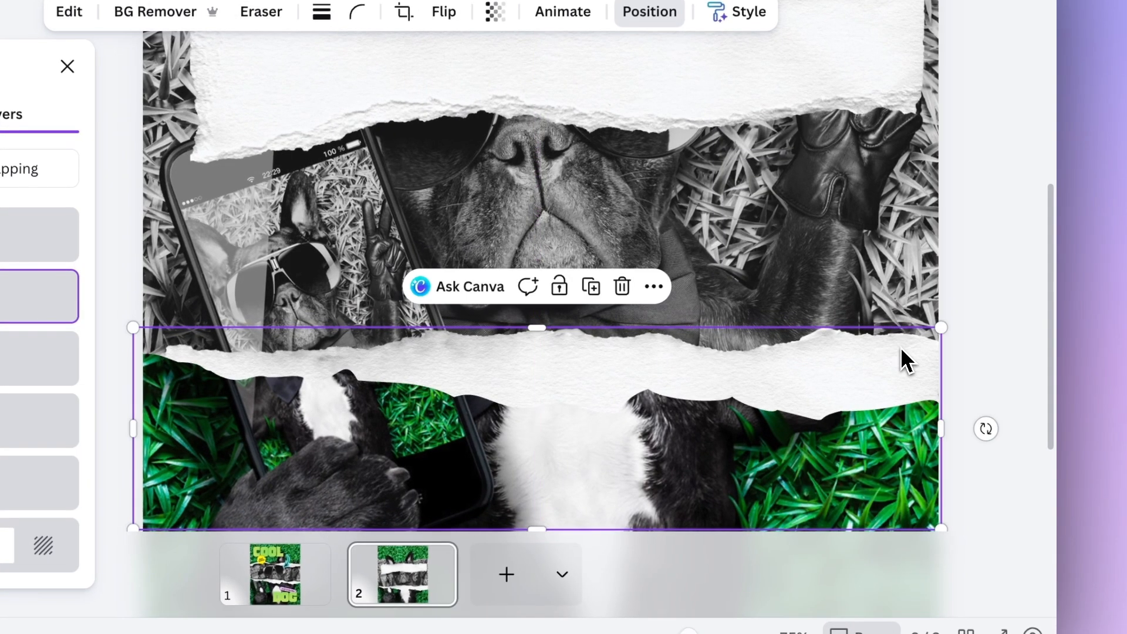
# Tilt the lower paper strip slightly clockwise and reposition it so a thin white edge follows the lower tear.
pyautogui.moveTo(917, 360); pyautogui.dragTo(892, 346)
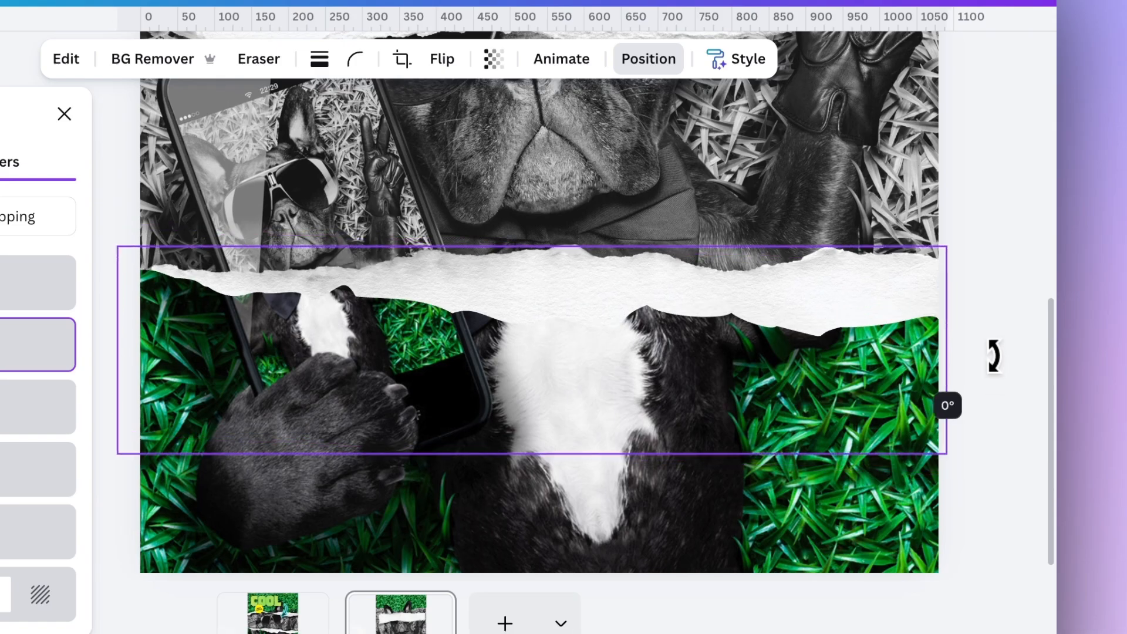
pyautogui.moveTo(994, 354); pyautogui.dragTo(994, 375)
pyautogui.moveTo(914, 311); pyautogui.dragTo(898, 315)
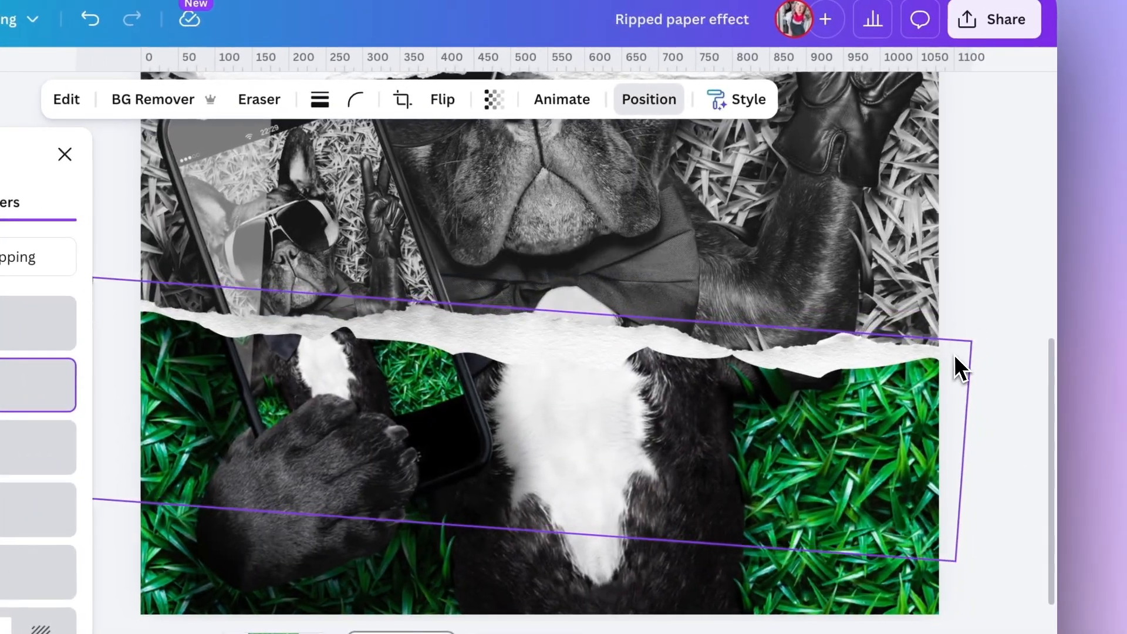
# Apply a Drop shadow to the lower paper strip.
pyautogui.click(71, 99)
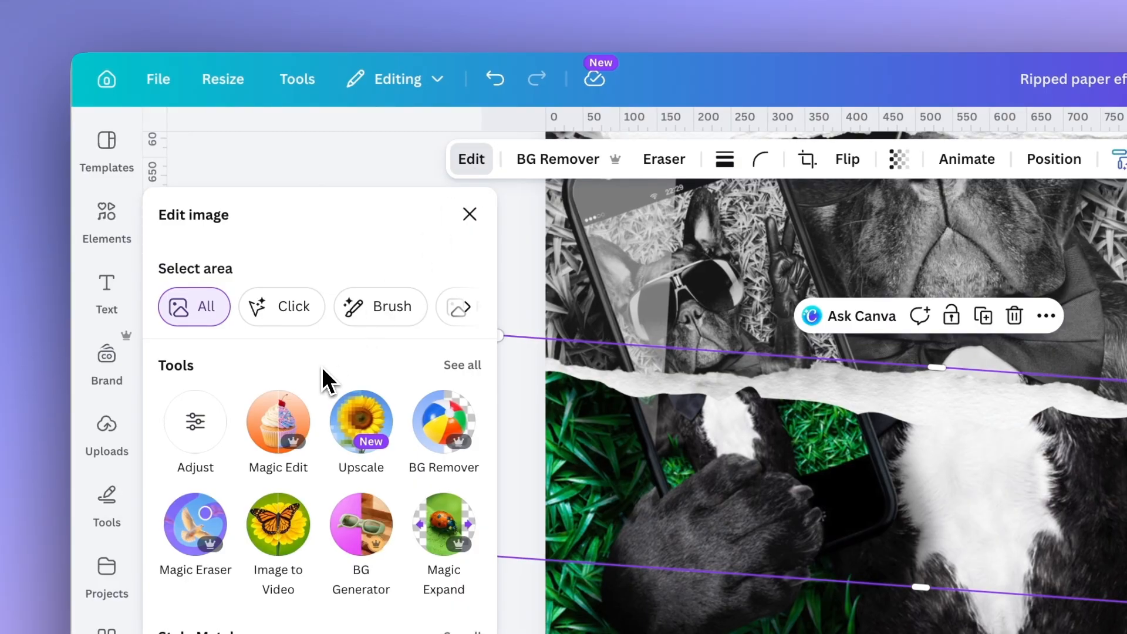
pyautogui.scroll(-5, 323, 367)
pyautogui.scroll(5, 322, 367)
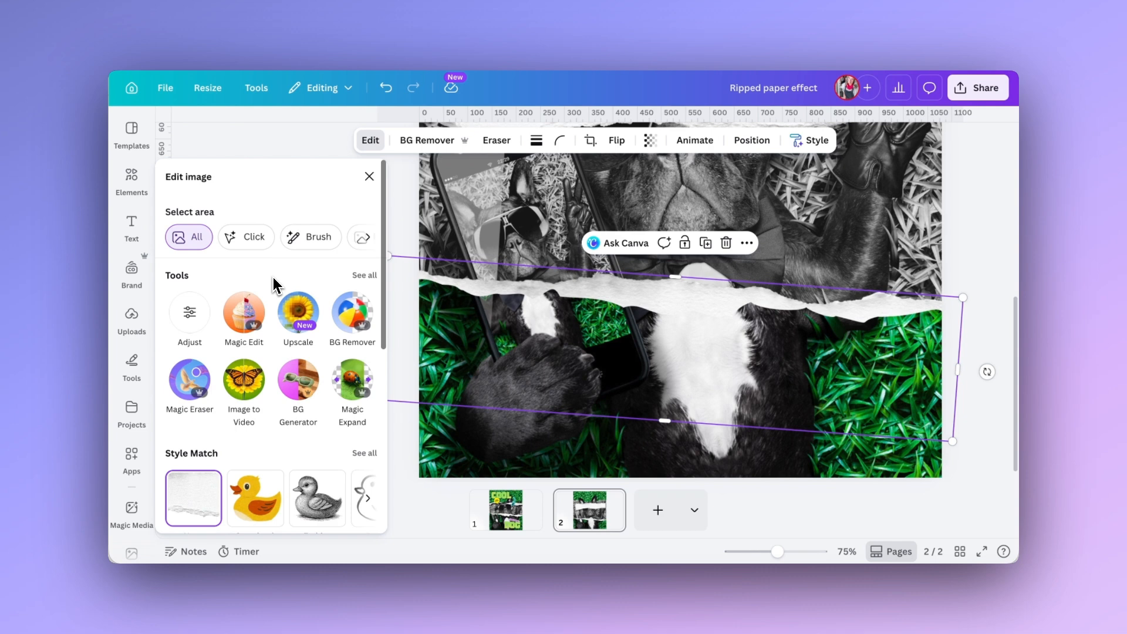
pyautogui.scroll(-5, 273, 278)
pyautogui.click(365, 437)
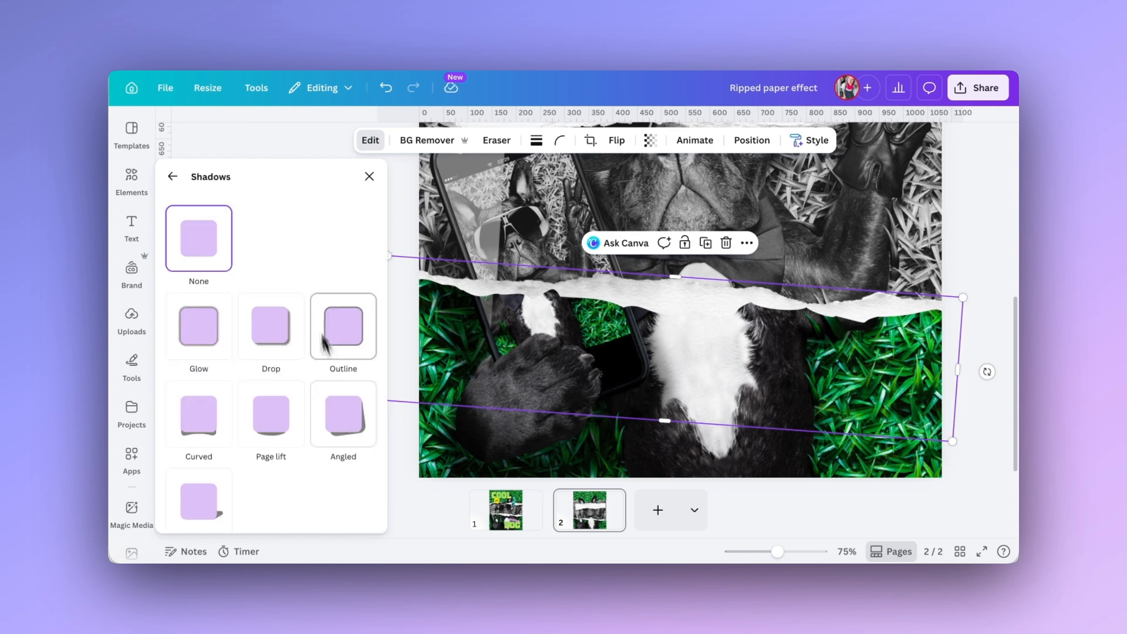
pyautogui.click(269, 335)
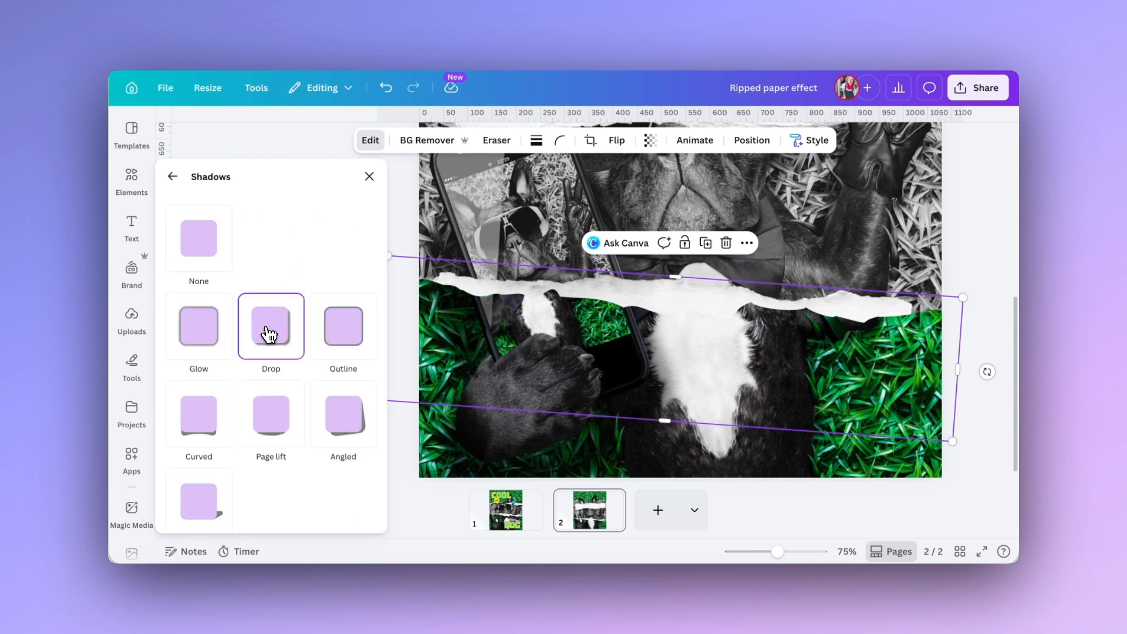
# Set the lower strip's shadow intensity to 89 and its angle to 83.
pyautogui.scroll(-4, 290, 456)
pyautogui.moveTo(259, 517); pyautogui.dragTo(316, 518)
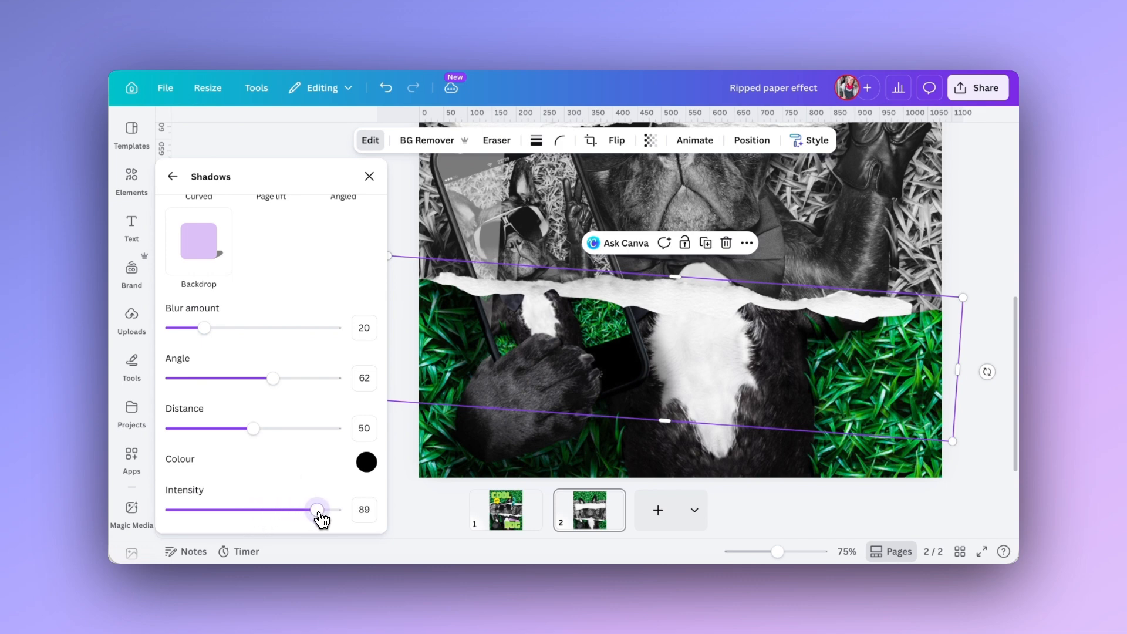
pyautogui.moveTo(273, 378); pyautogui.dragTo(309, 382)
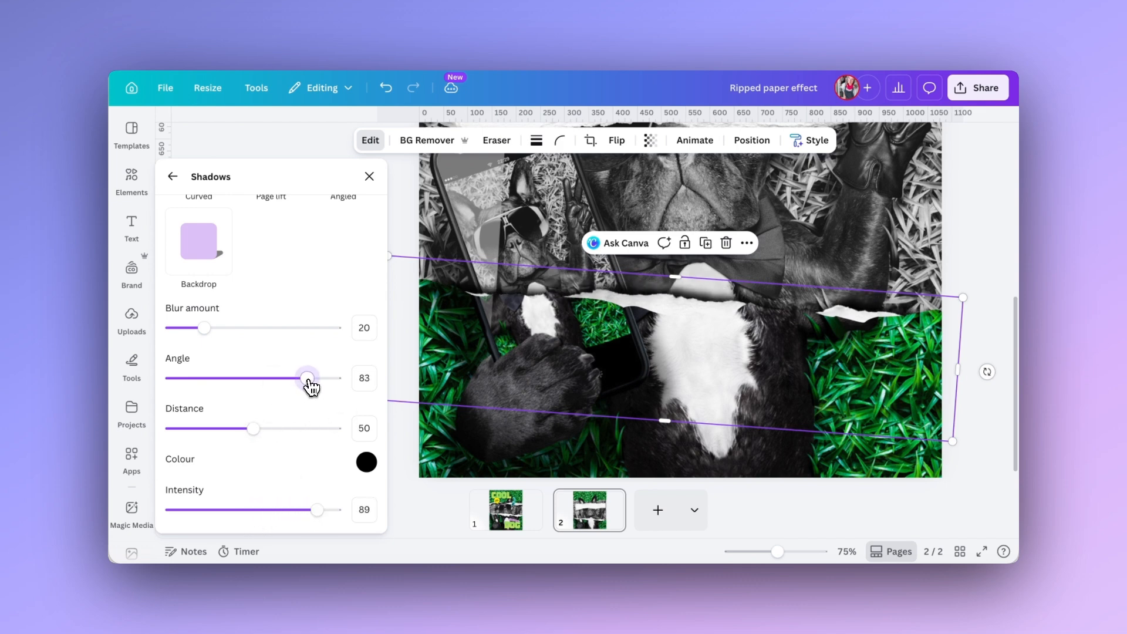
# Enlarge the lower paper strip until its torn edge spans the full page width, then deselect it.
pyautogui.moveTo(388, 255); pyautogui.dragTo(388, 237)
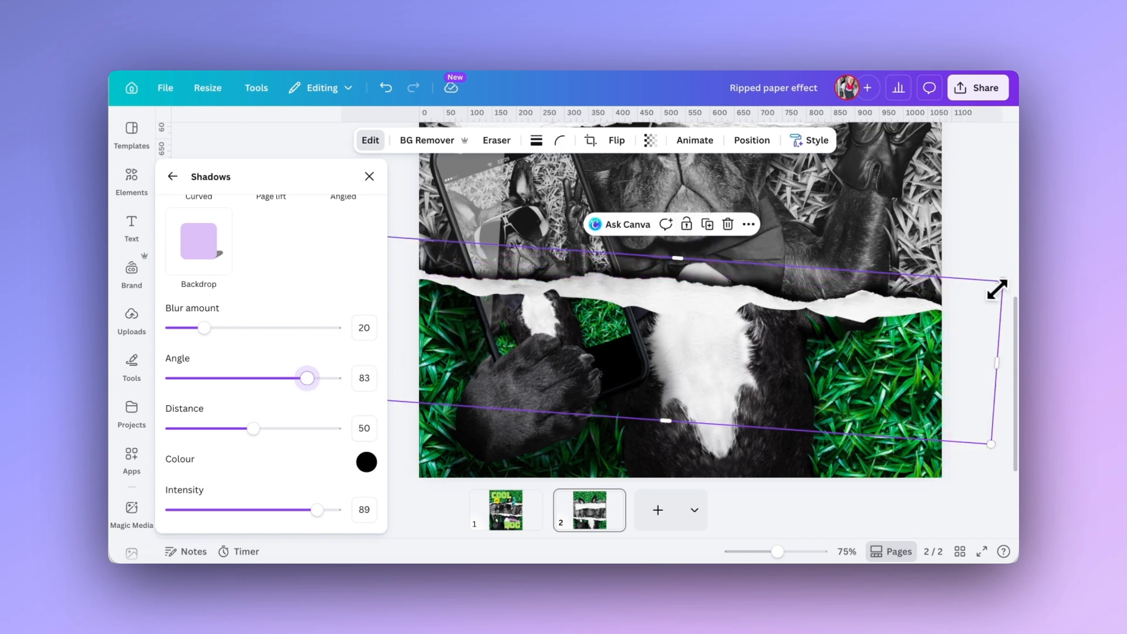
pyautogui.moveTo(1001, 283); pyautogui.dragTo(1013, 280)
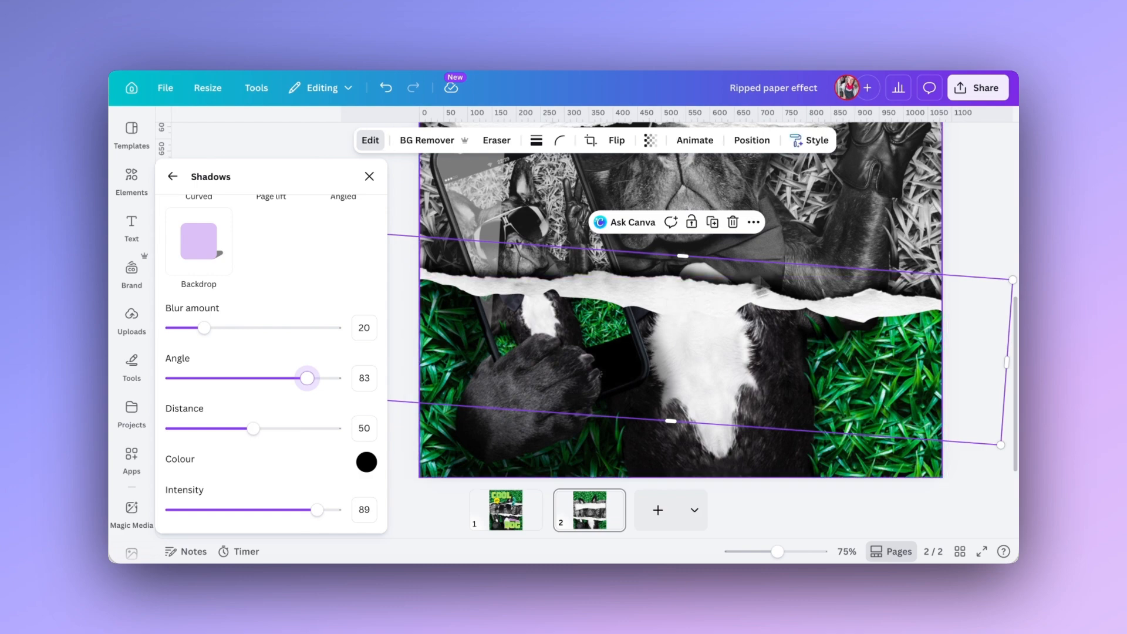
pyautogui.click(965, 256)
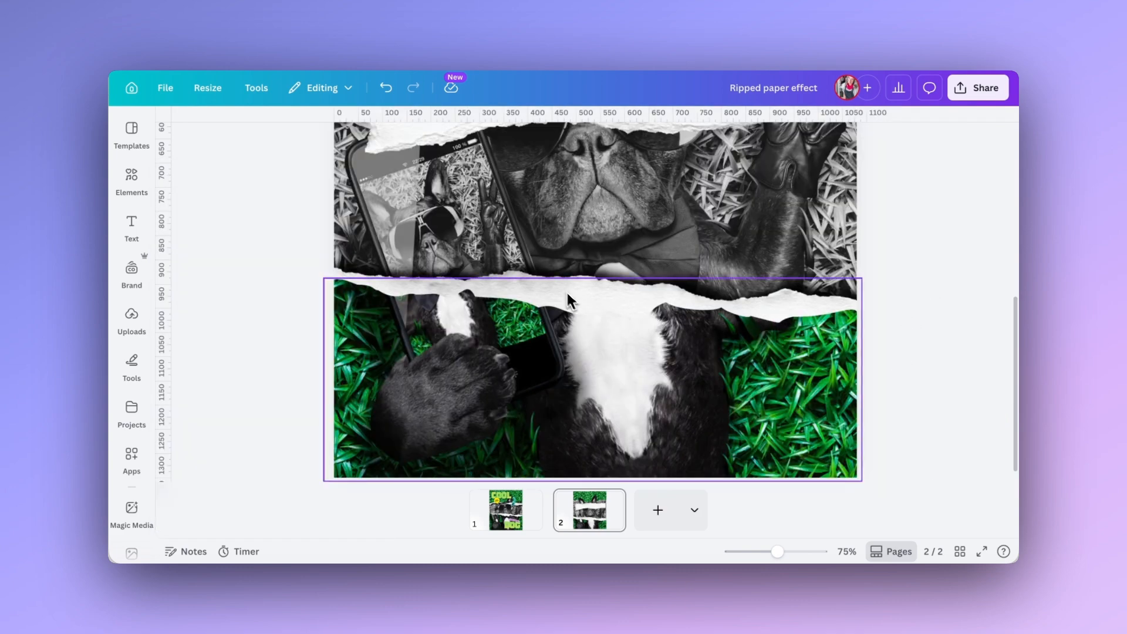
# Apply a Drop shadow with intensity 83 to the upper paper strip.
pyautogui.scroll(5, 566, 290)
pyautogui.click(514, 338)
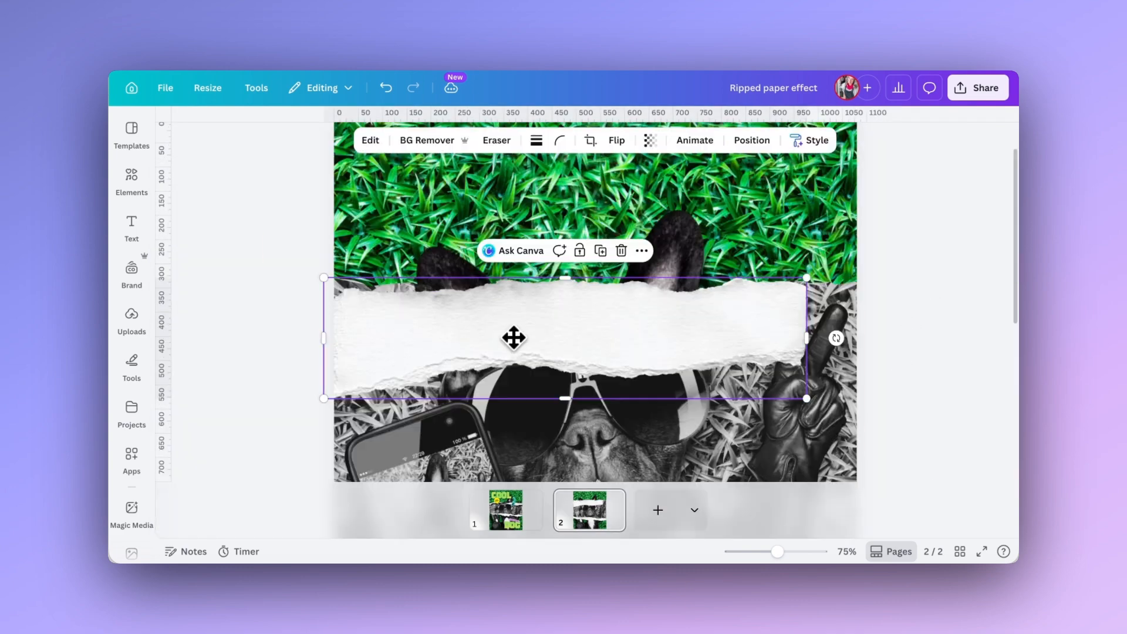
pyautogui.click(371, 147)
pyautogui.scroll(-5, 271, 382)
pyautogui.click(326, 491)
pyautogui.click(326, 491)
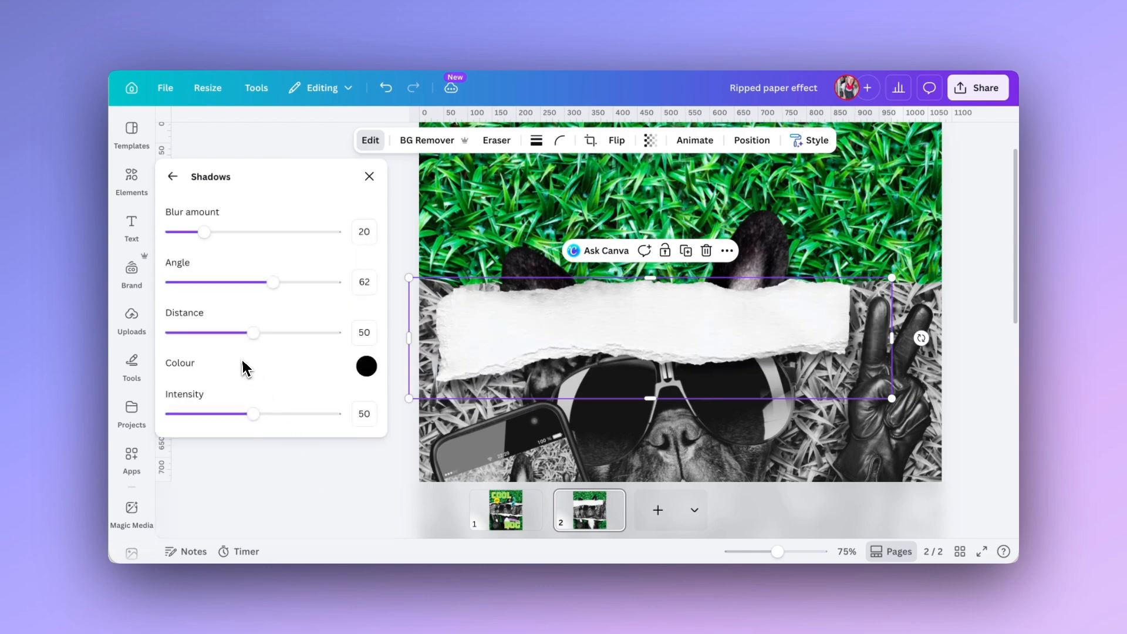
pyautogui.moveTo(253, 414); pyautogui.dragTo(307, 415)
# Move the upper paper strip up over the torn grass edge and enlarge it until it spans the full page width.
pyautogui.moveTo(468, 367); pyautogui.dragTo(447, 294)
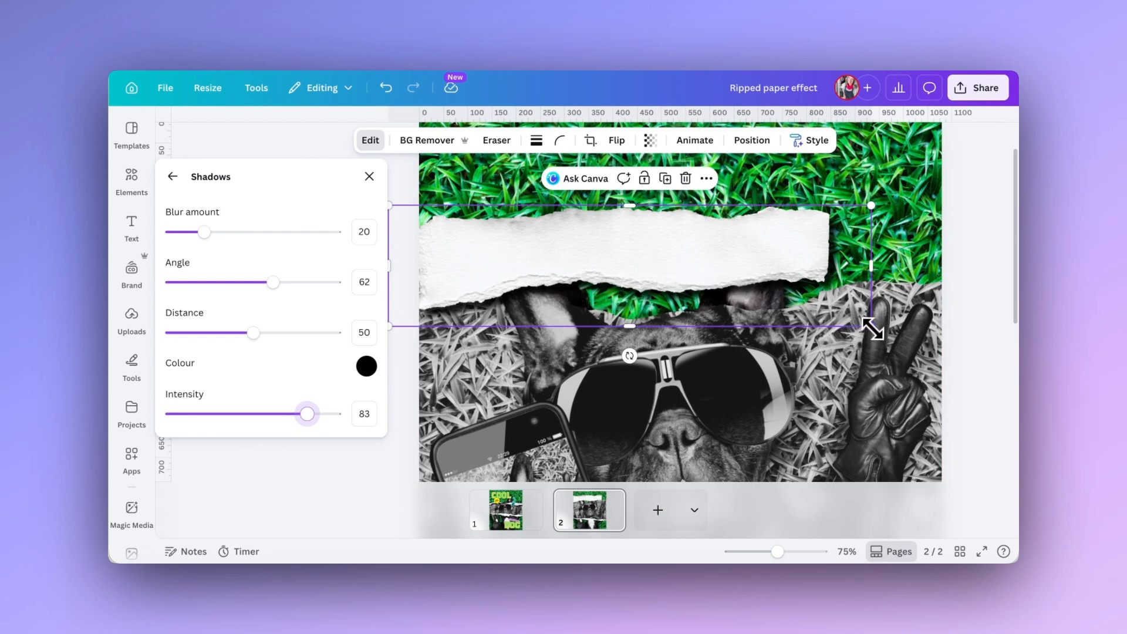
pyautogui.moveTo(870, 324); pyautogui.dragTo(1010, 404)
pyautogui.moveTo(389, 207); pyautogui.dragTo(373, 205)
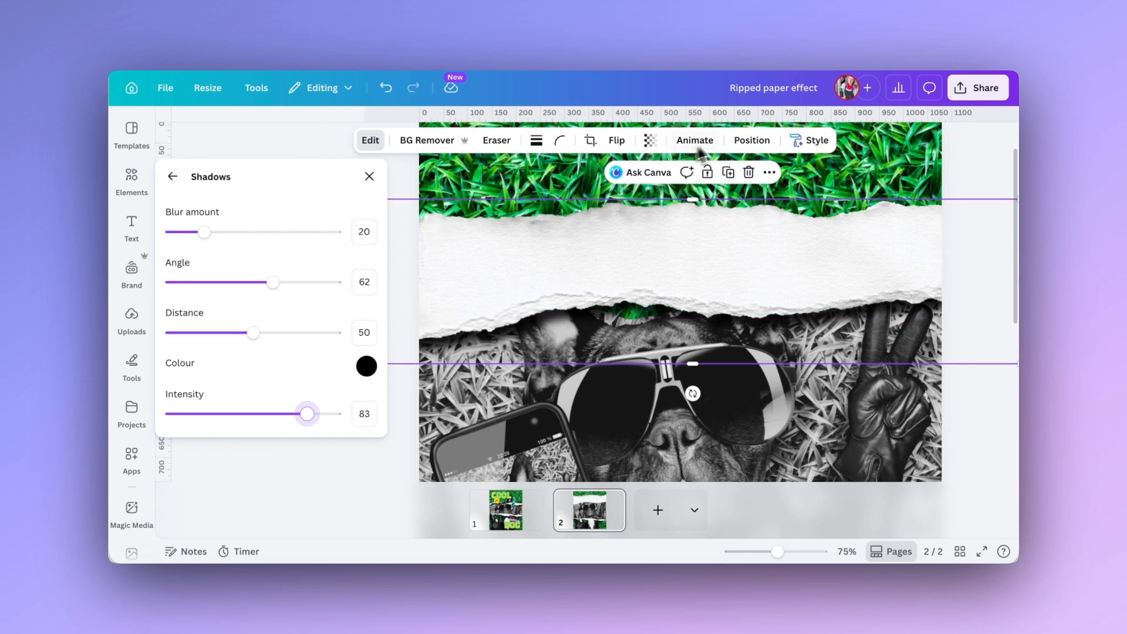
# Layer the upper paper strip behind the top grass image, then rotate it slightly clockwise and nudge it to follow the tear.
pyautogui.click(753, 140)
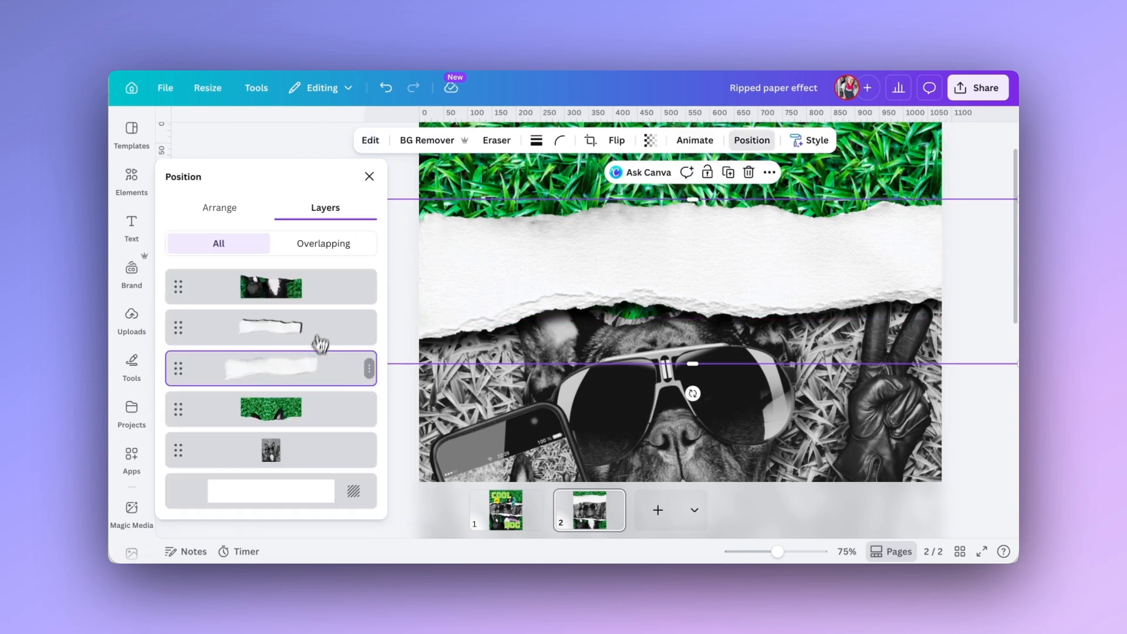
pyautogui.moveTo(317, 367); pyautogui.dragTo(308, 416)
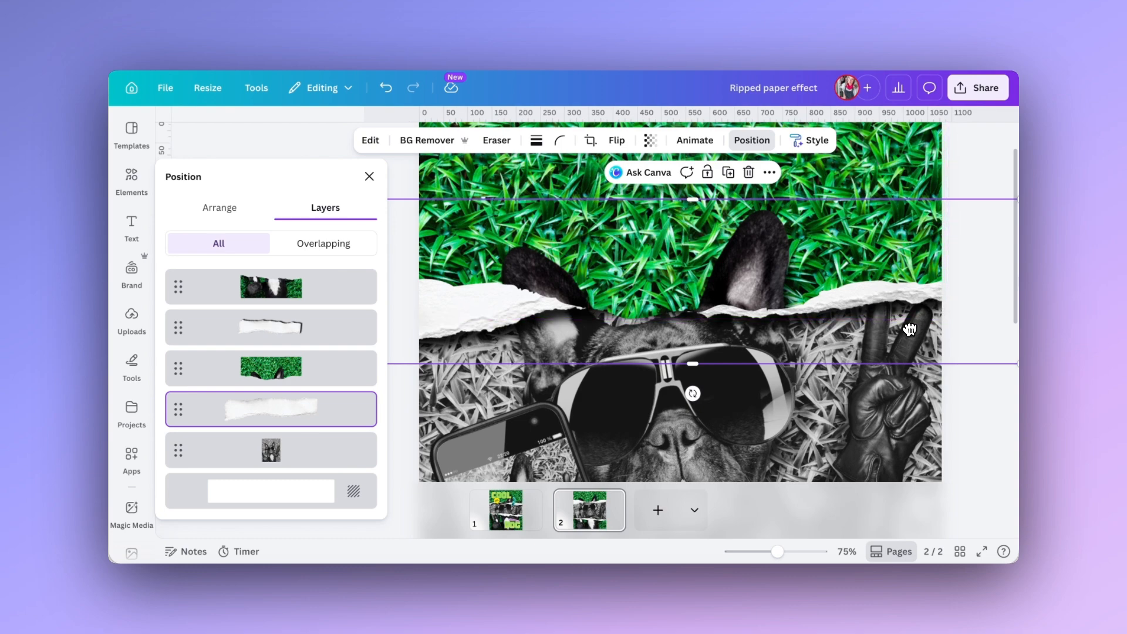
pyautogui.moveTo(693, 394); pyautogui.dragTo(688, 393)
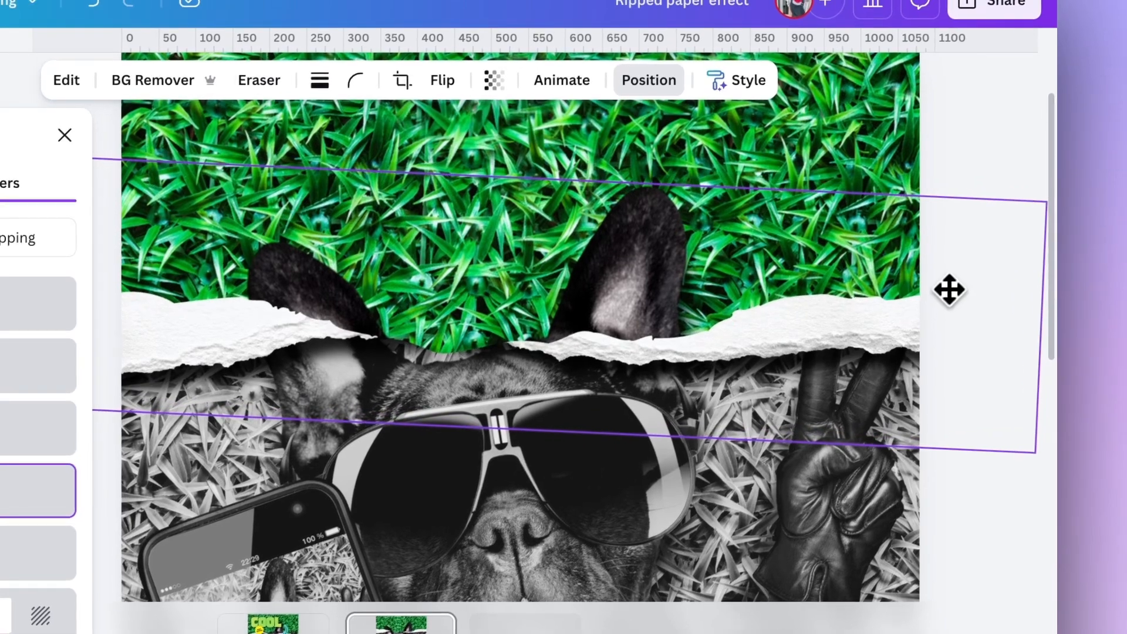
pyautogui.moveTo(948, 288)
pyautogui.mouseDown()
pyautogui.moveTo(946, 322)
pyautogui.moveTo(938, 272)
pyautogui.moveTo(959, 274)
pyautogui.mouseUp()
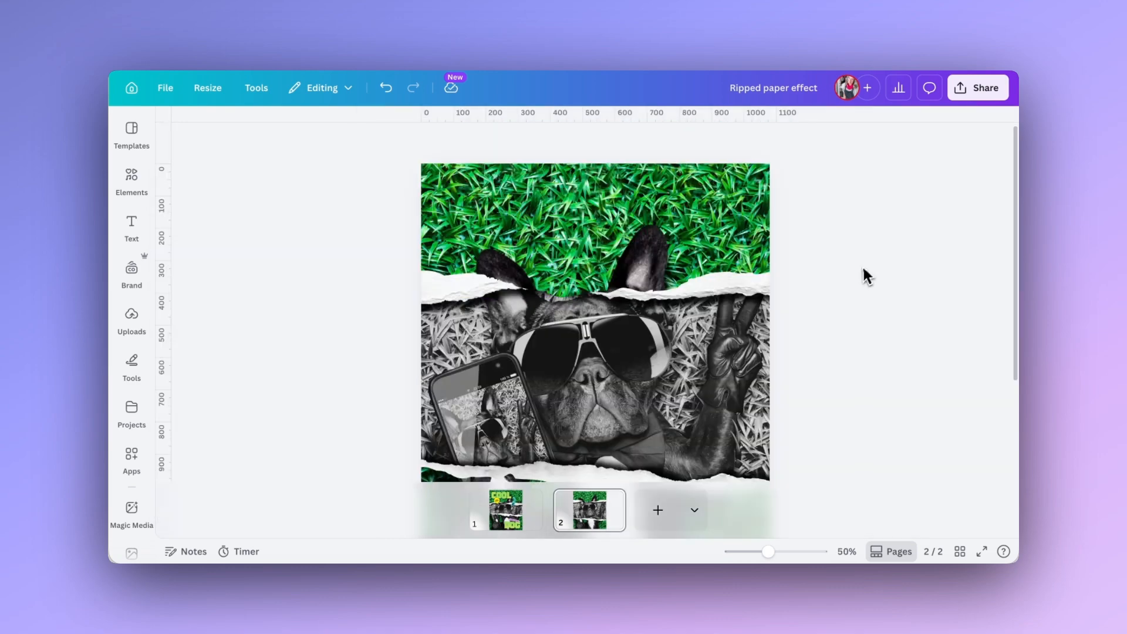
pyautogui.scroll(-3, 860, 269)
pyautogui.scroll(2, 858, 278)
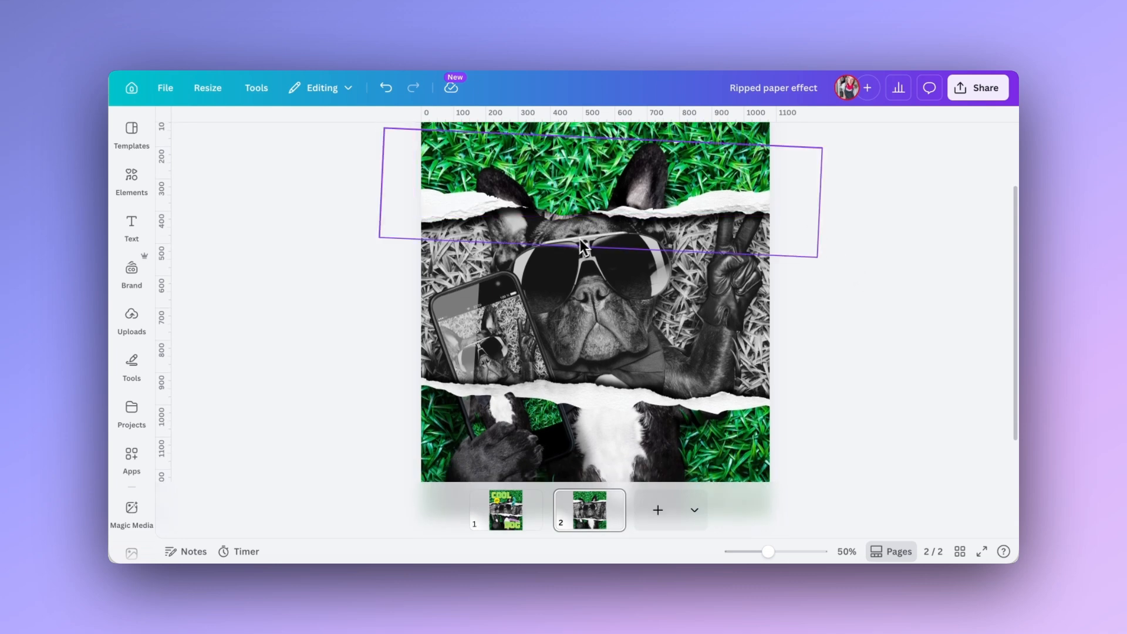
# Add the heading COOL over the upper grass area and enlarge it to font size 175.
pyautogui.press('t')
pyautogui.write('COOL')
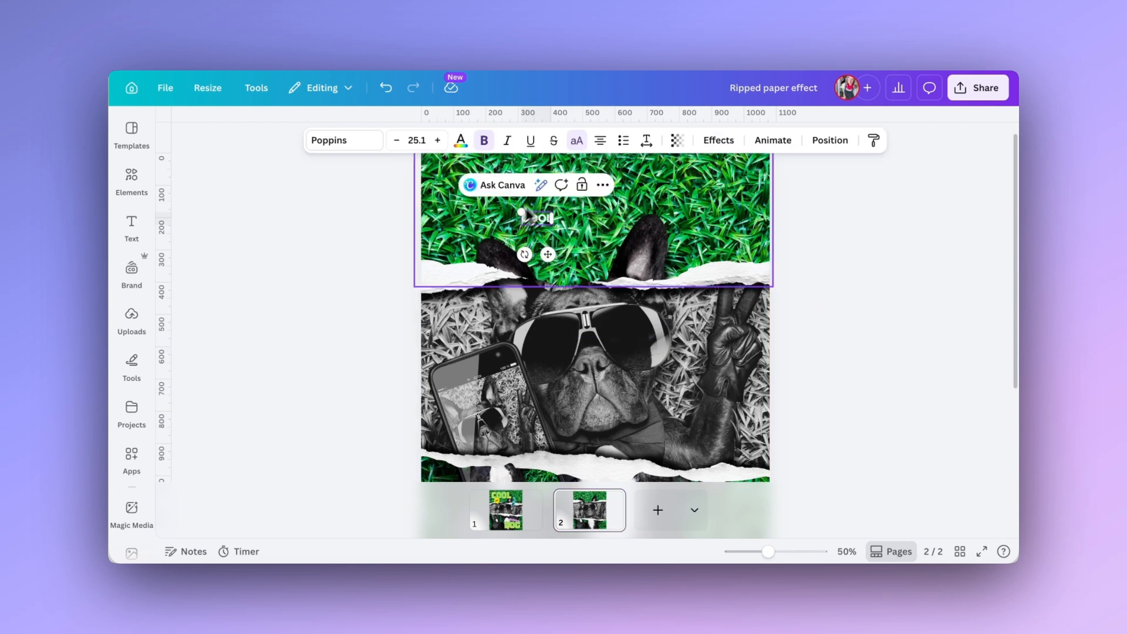
pyautogui.moveTo(519, 213); pyautogui.dragTo(464, 187)
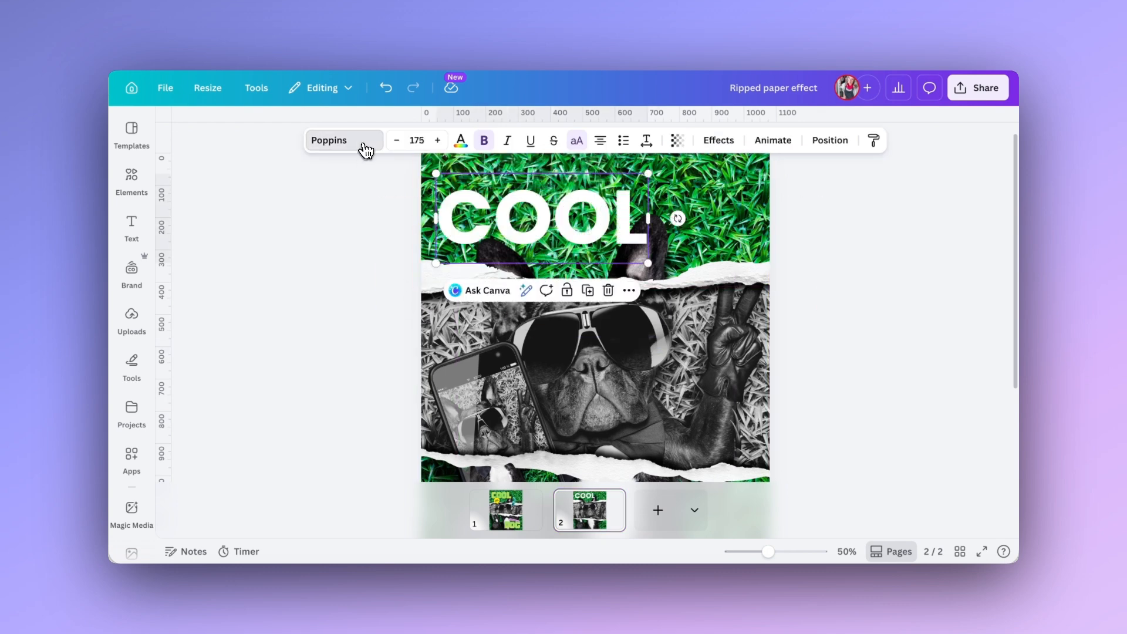
# Set the COOL heading in the Space Cowboy font at size 213.
pyautogui.click(367, 149)
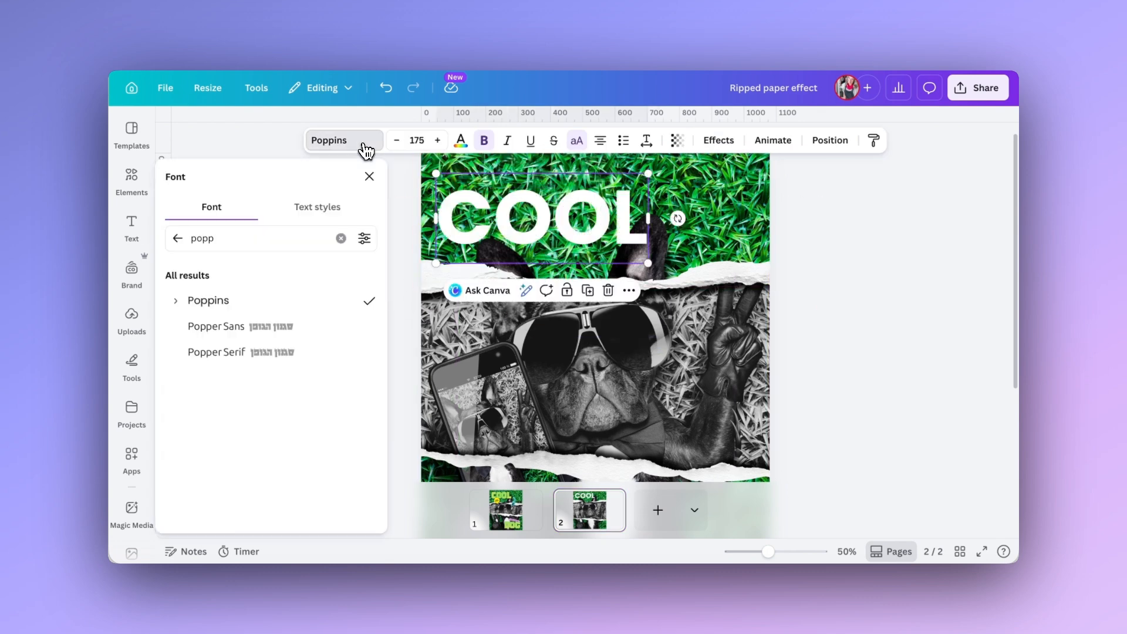
pyautogui.doubleClick(216, 236)
pyautogui.write('space')
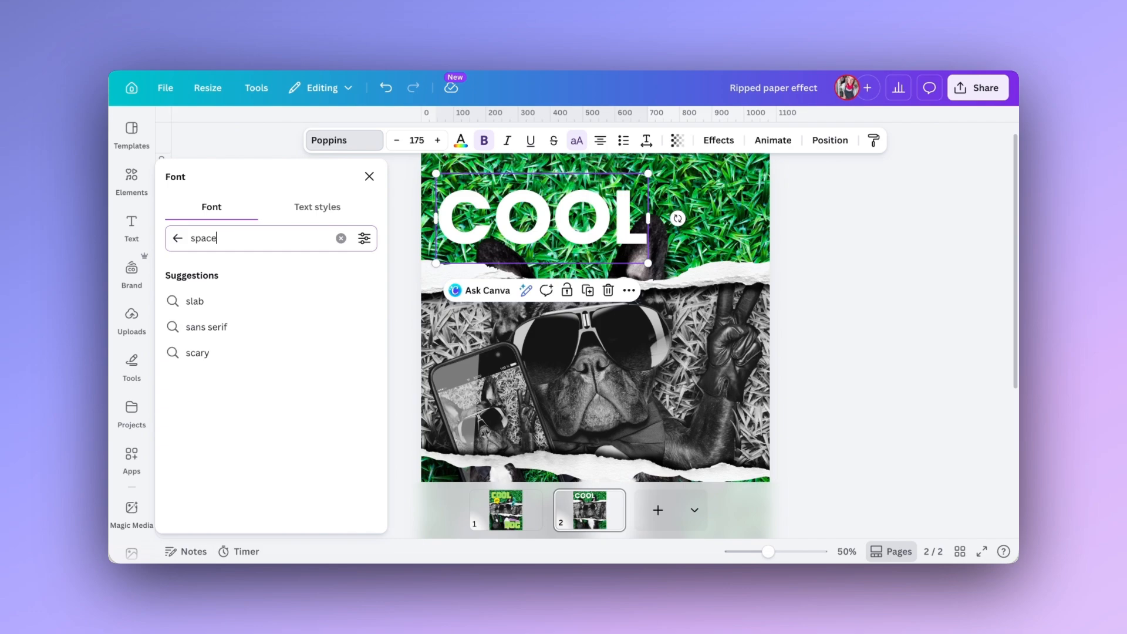
pyautogui.press('Return')
pyautogui.click(227, 300)
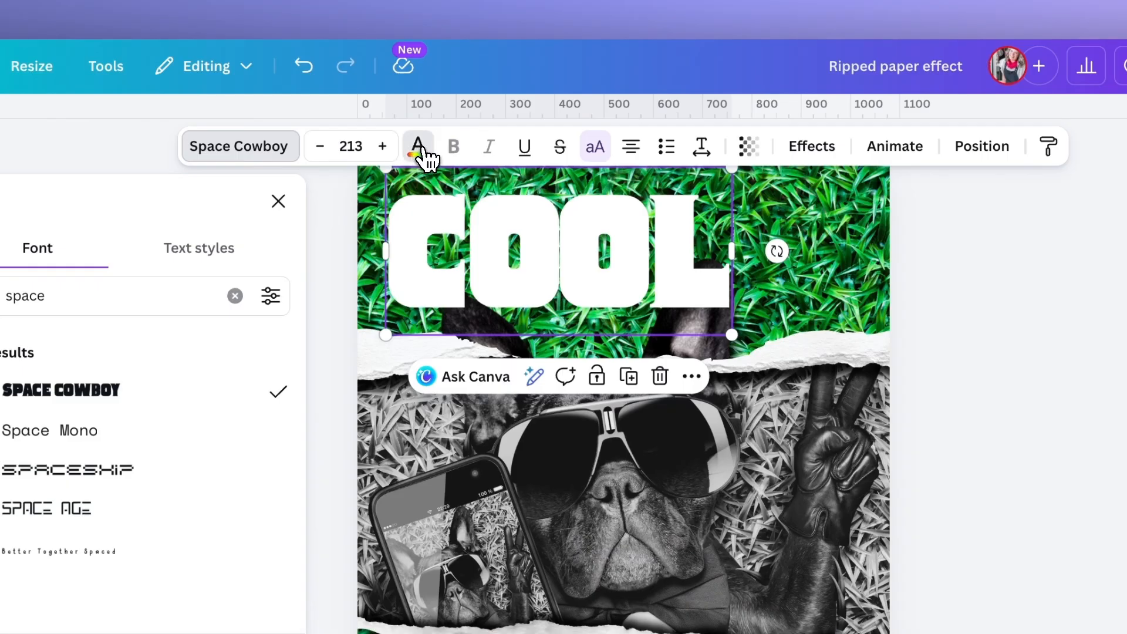
# Fill the COOL heading with the green linear gradient #89d957 to #c9e265 and choose its gradient style.
pyautogui.click(461, 142)
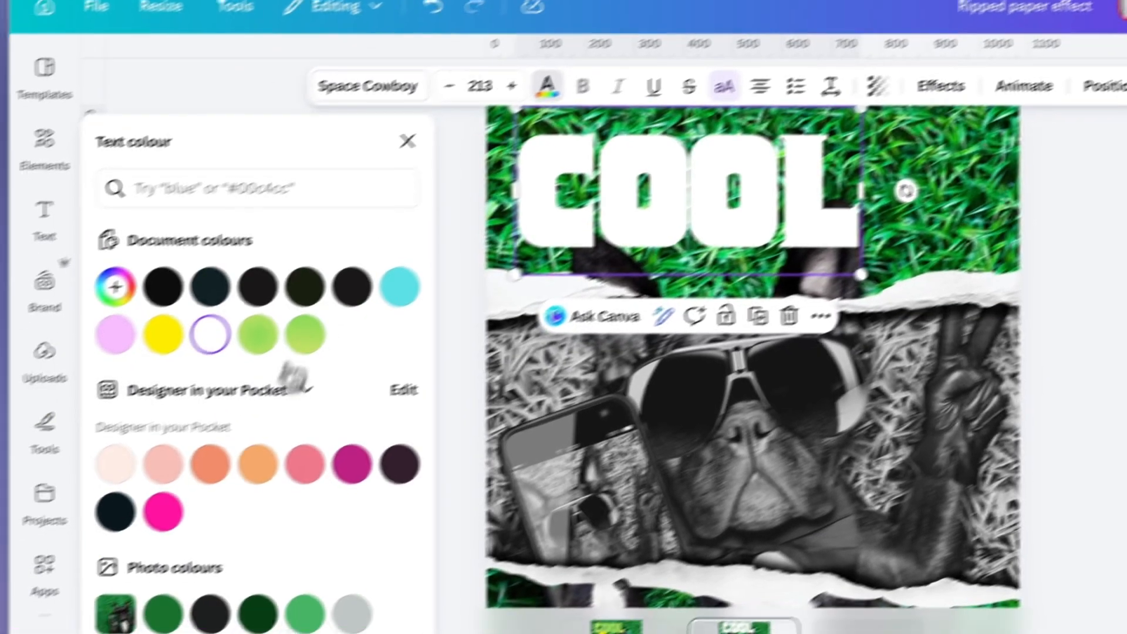
pyautogui.scroll(-5, 159, 438)
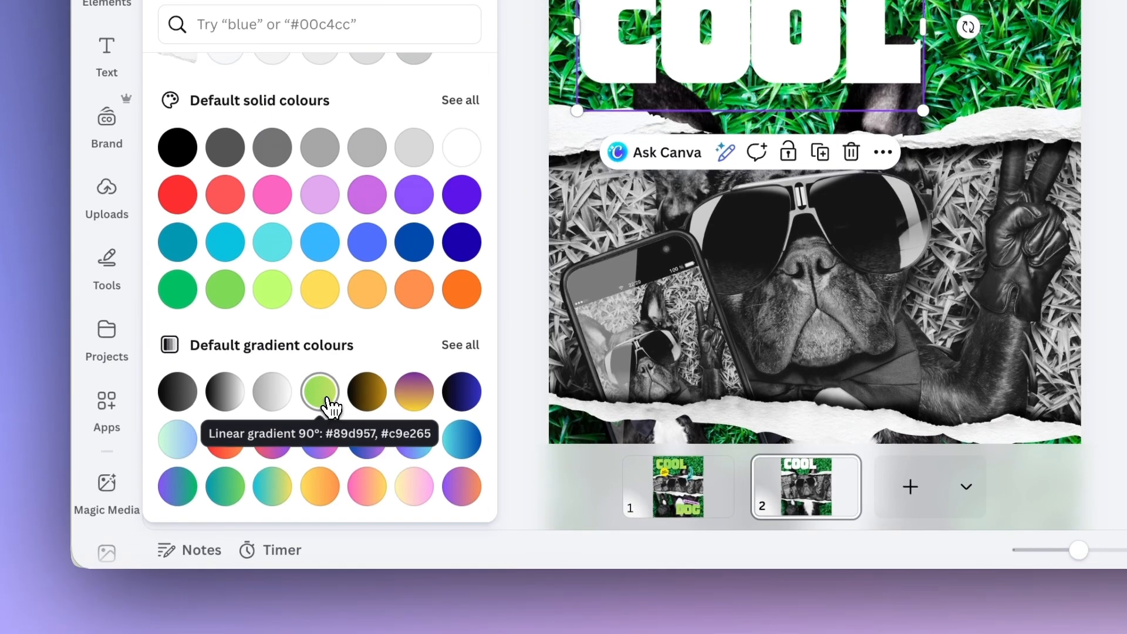
pyautogui.click(320, 495)
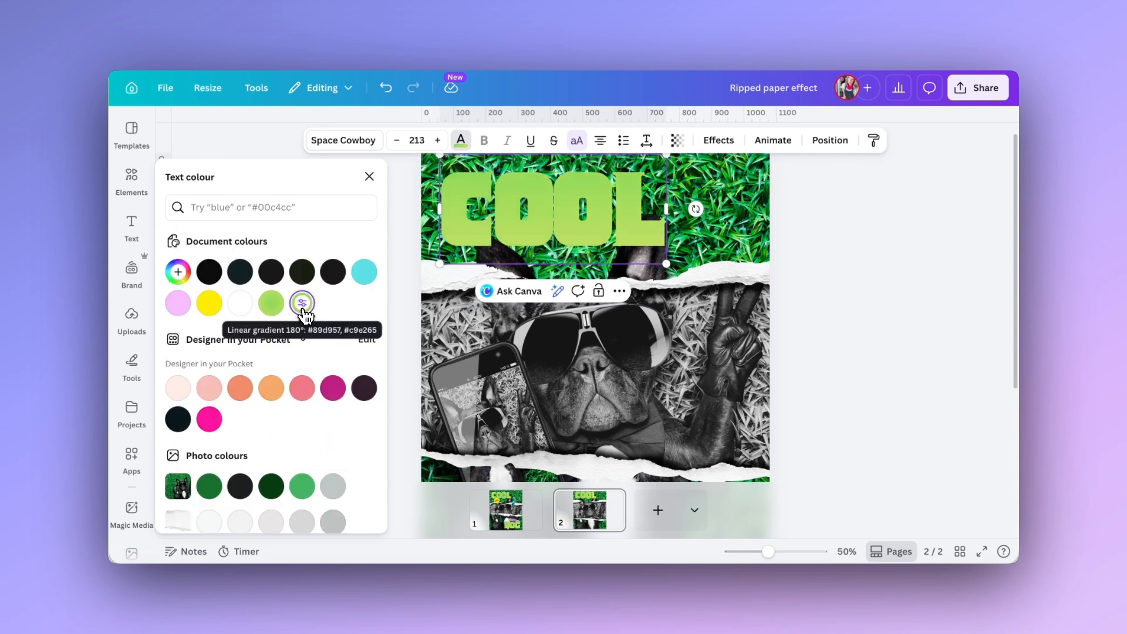
pyautogui.click(303, 305)
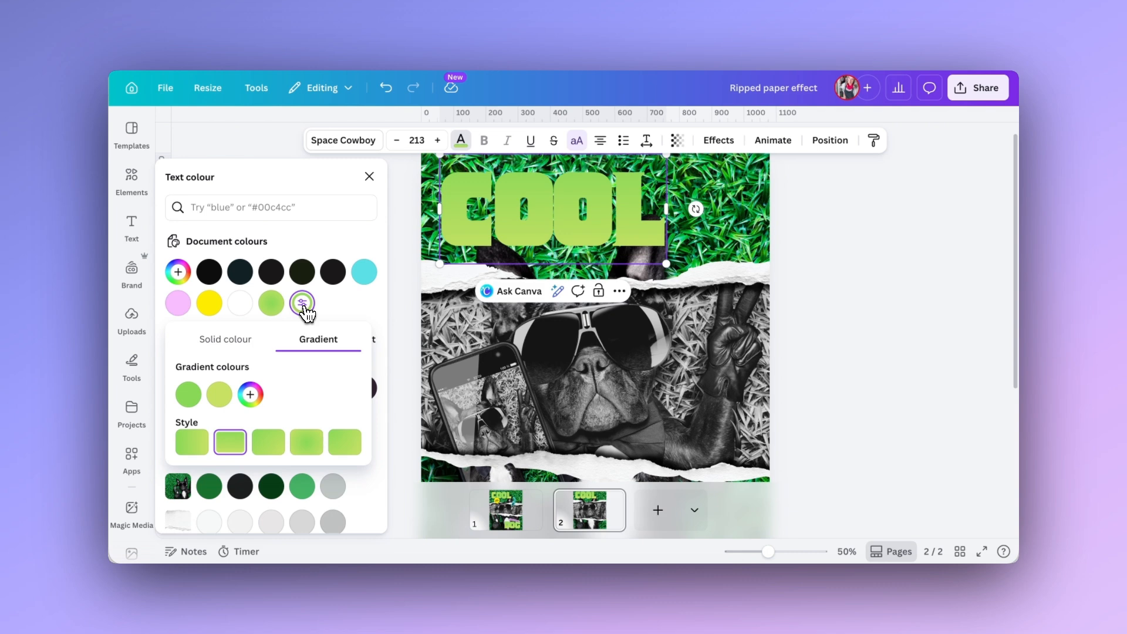
pyautogui.click(193, 447)
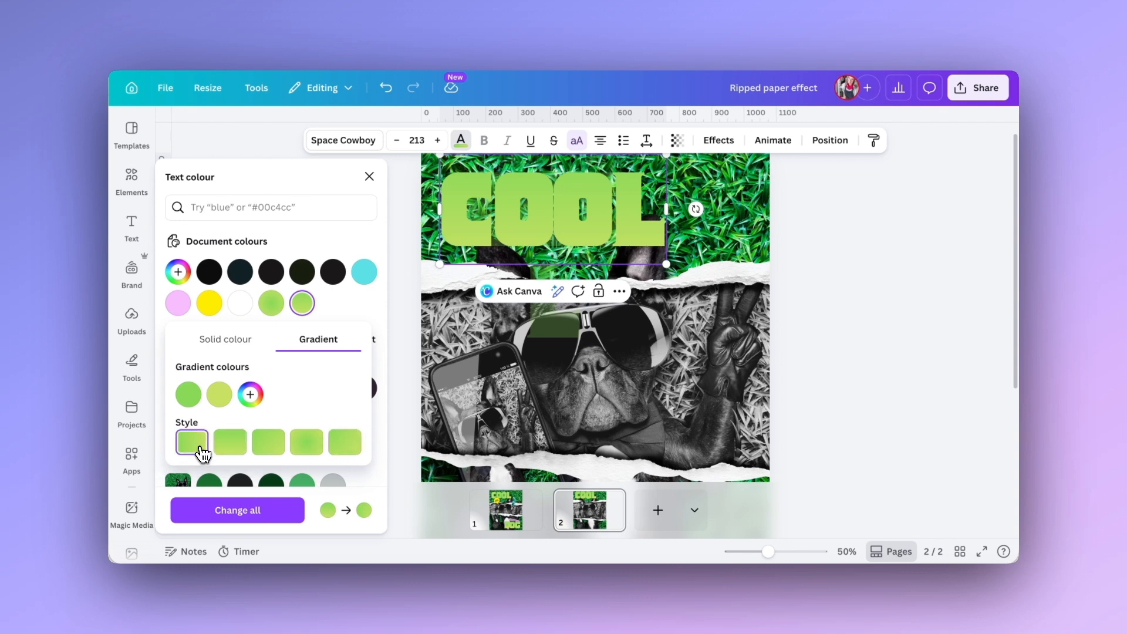
pyautogui.click(580, 210)
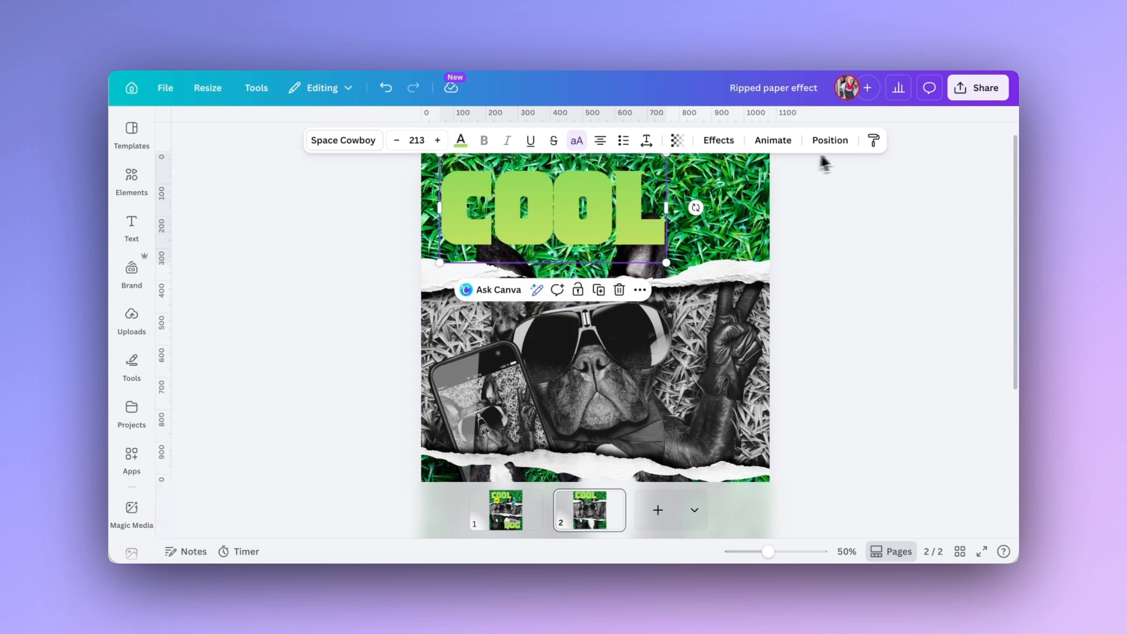
# Duplicate the COOL heading, move the copy onto the lower grass area and change its text to DOG.
pyautogui.click(640, 290)
pyautogui.click(664, 388)
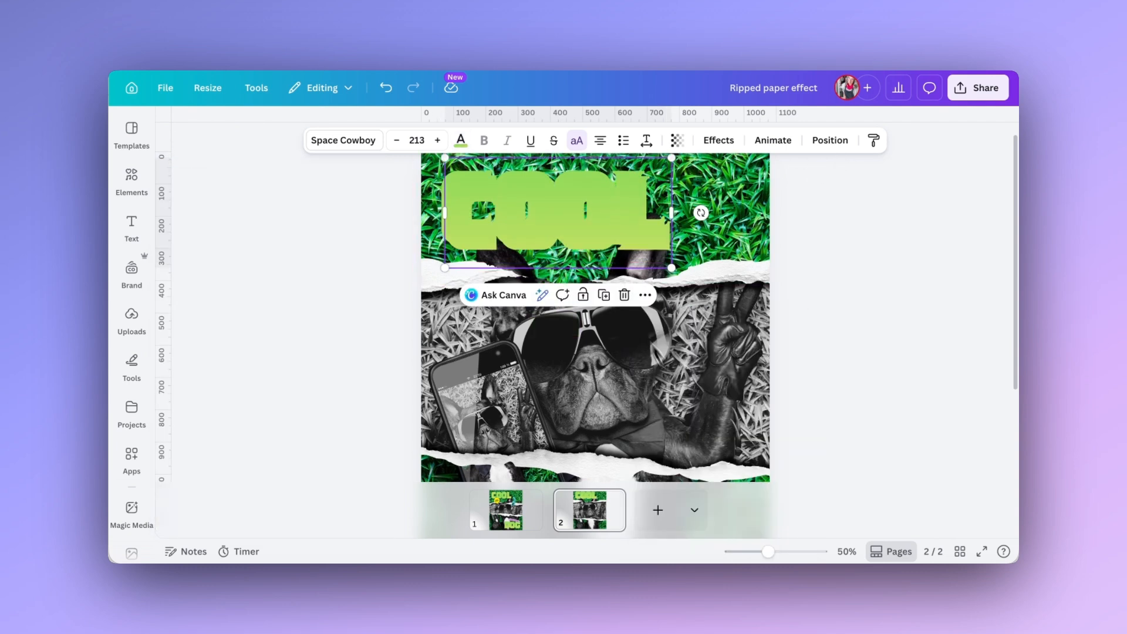
pyautogui.moveTo(567, 221); pyautogui.dragTo(602, 395)
pyautogui.scroll(-2, 603, 397)
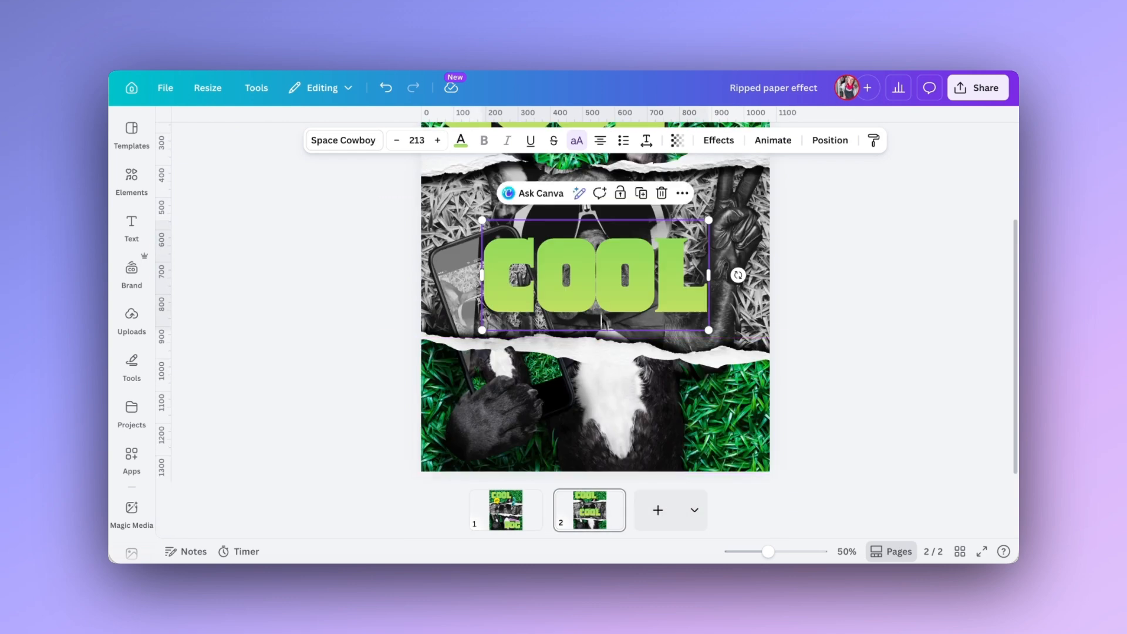
pyautogui.moveTo(599, 278); pyautogui.dragTo(650, 419)
pyautogui.doubleClick(651, 419)
pyautogui.write('DOG')
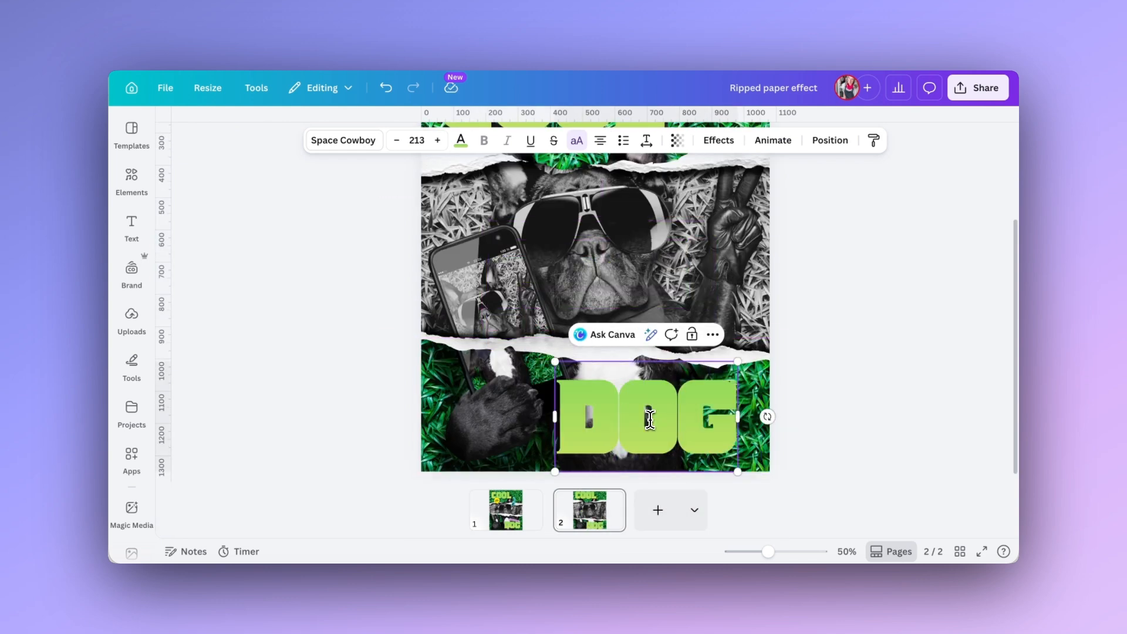
pyautogui.click(247, 244)
# Search the graphics for "arrow" and add the Scrapbook Collage Arrow to the page.
pyautogui.scroll(2, 247, 244)
pyautogui.click(139, 189)
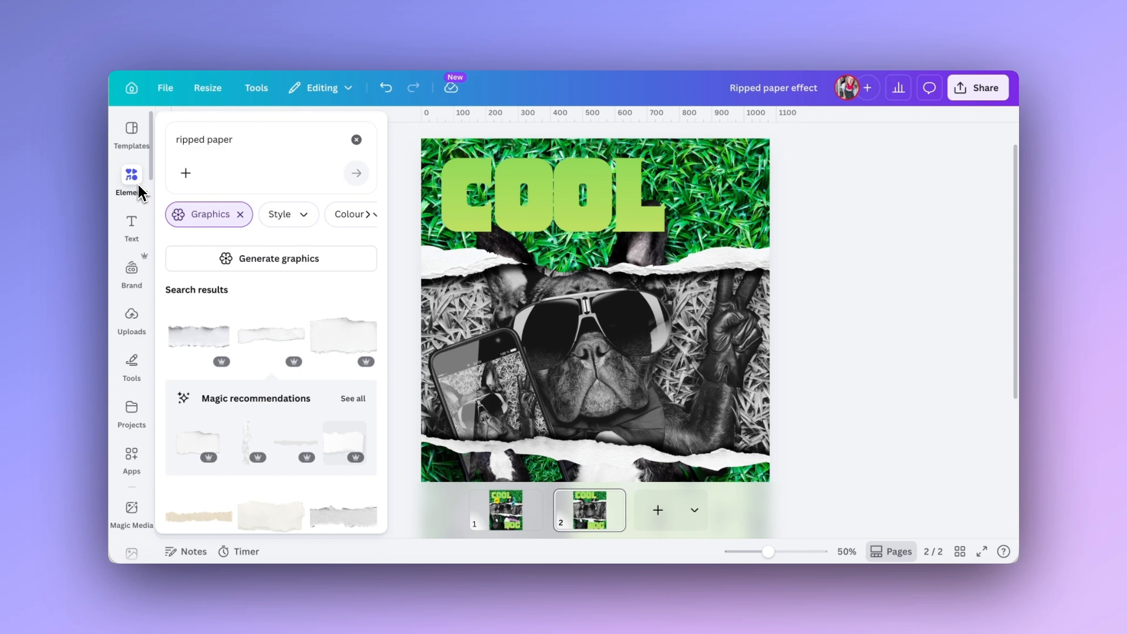
pyautogui.click(244, 145)
pyautogui.write('arrow')
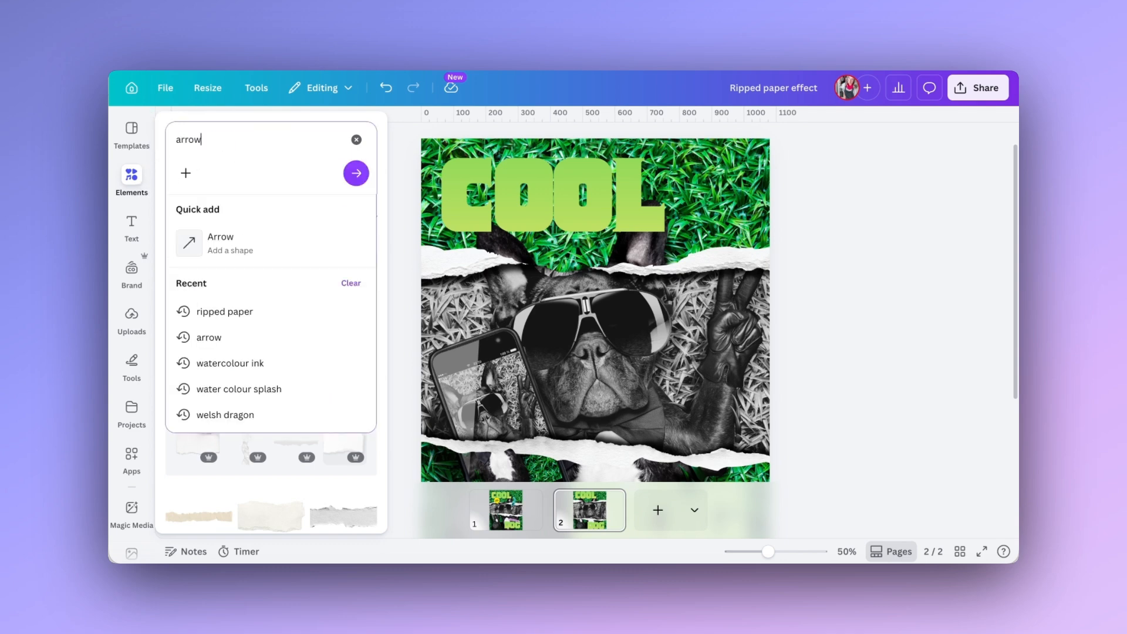
pyautogui.press('Return')
pyautogui.scroll(-3, 235, 353)
pyautogui.moveTo(195, 359)
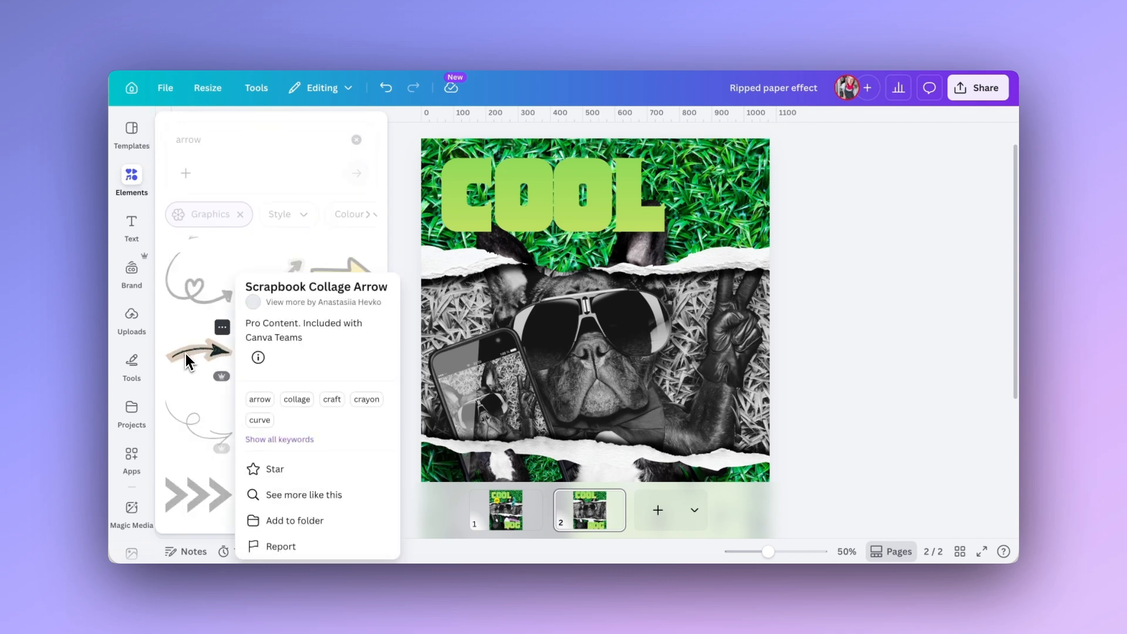
pyautogui.click(195, 364)
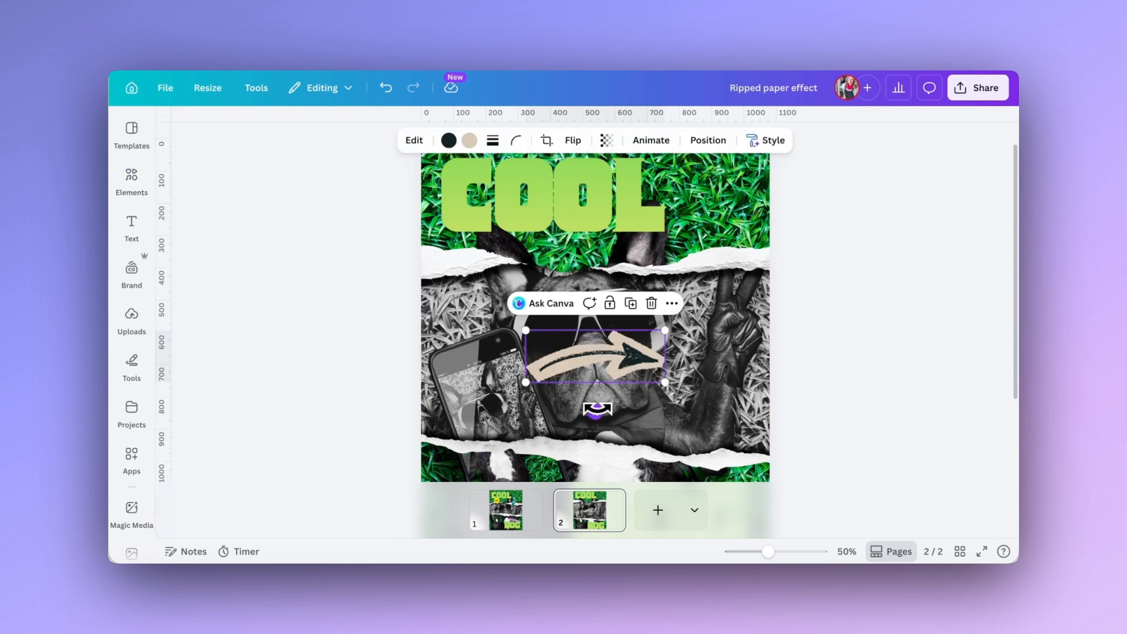
# Rotate and place the arrow so it points down at the dog's sunglasses, and recolour its beige part turquoise.
pyautogui.moveTo(595, 411); pyautogui.dragTo(566, 347)
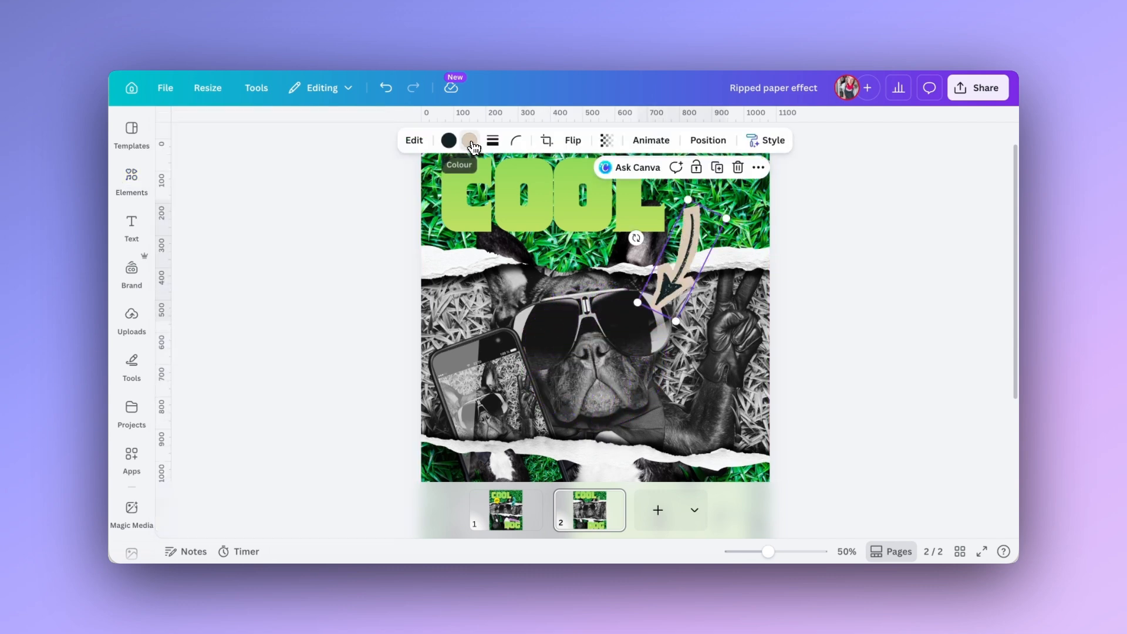
pyautogui.click(469, 142)
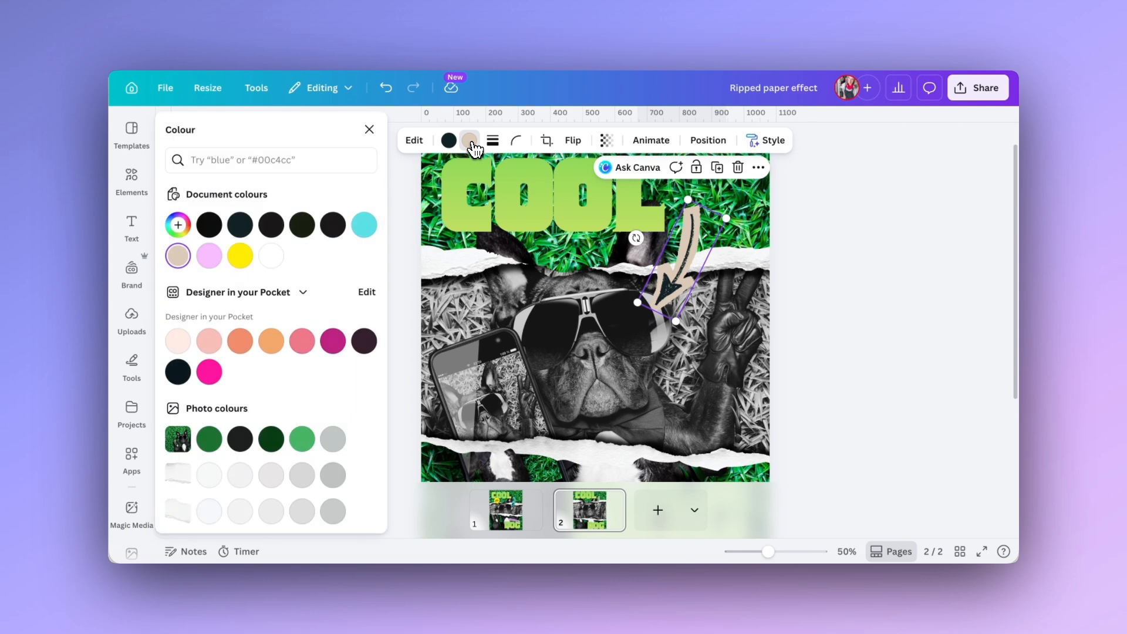
pyautogui.click(364, 225)
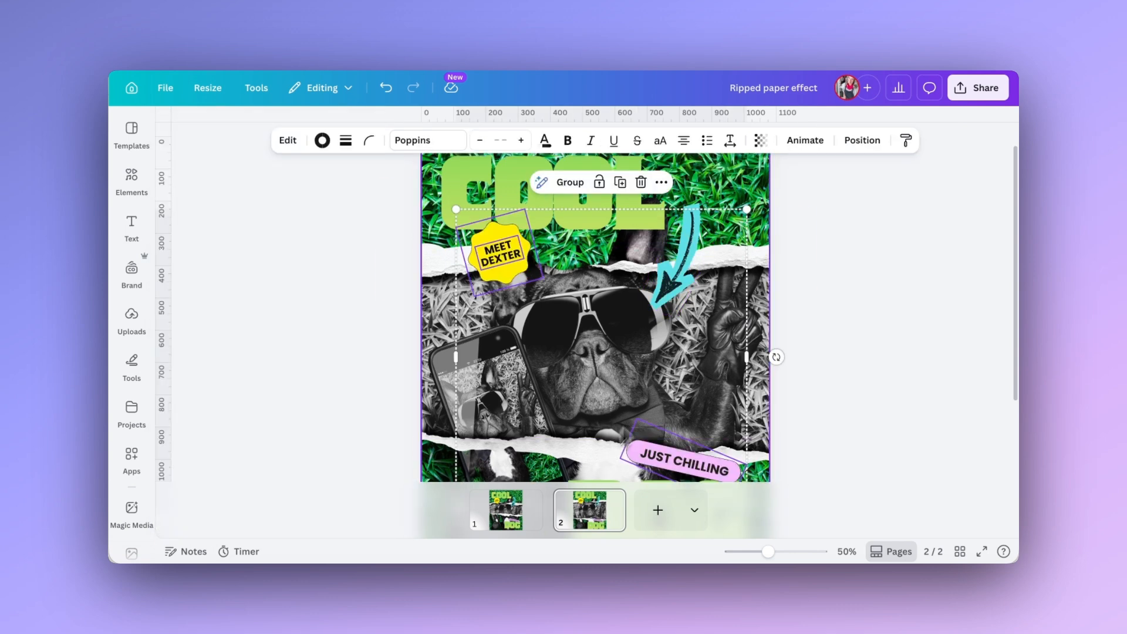
pyautogui.click(787, 254)
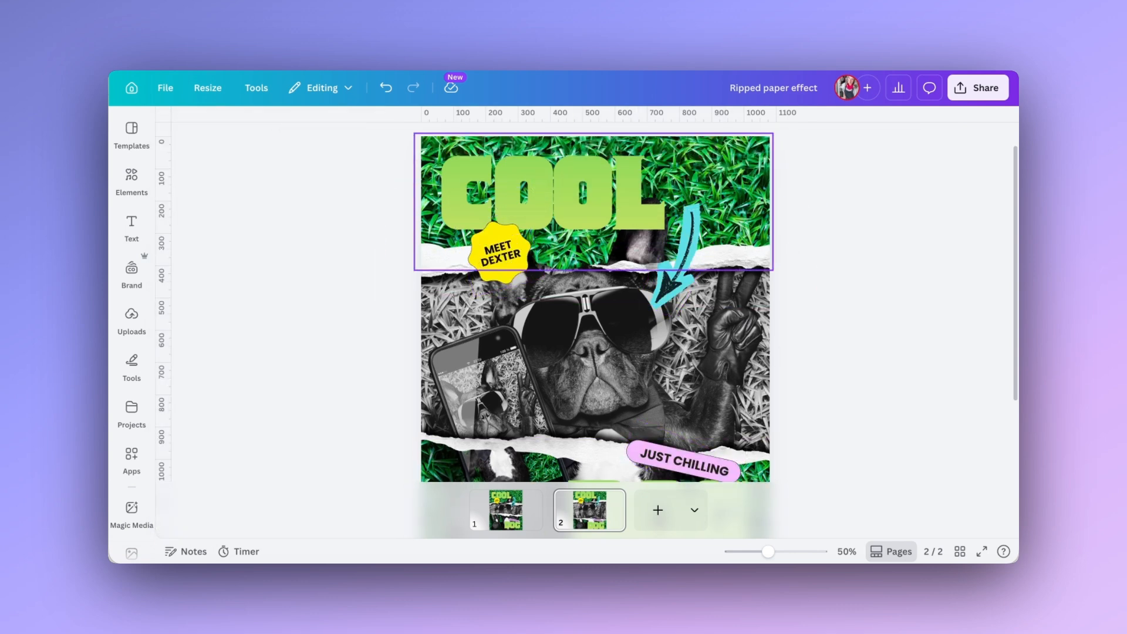
# Examine the shape and stroke settings of the MEET DEXTER badge and the stroke settings of the JUST CHILLING badge.
pyautogui.click(502, 256)
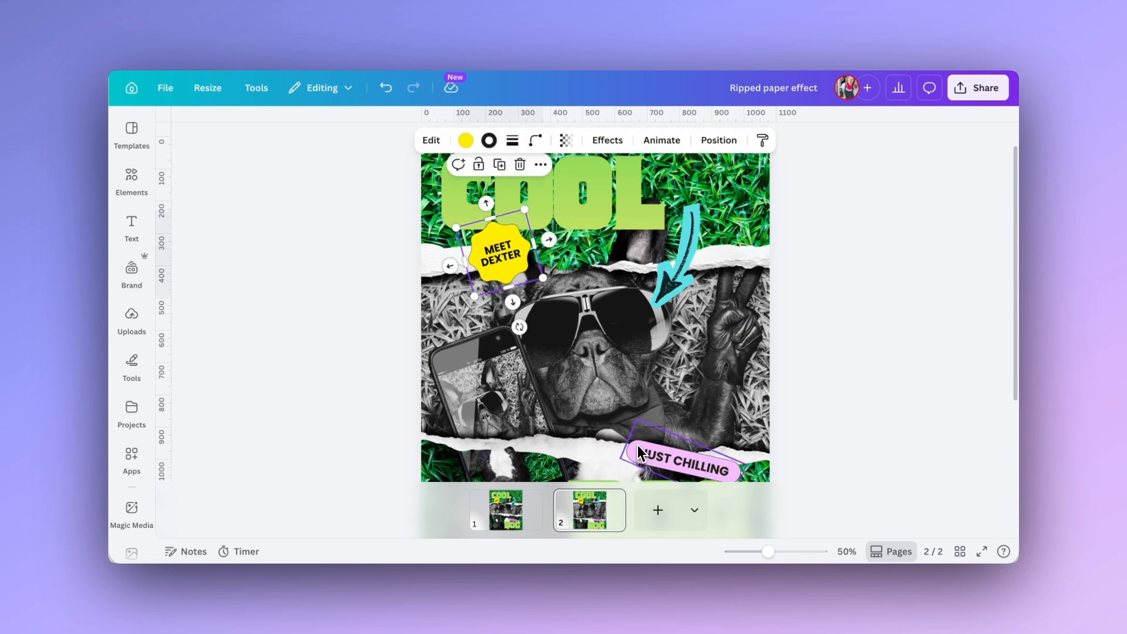
pyautogui.click(432, 141)
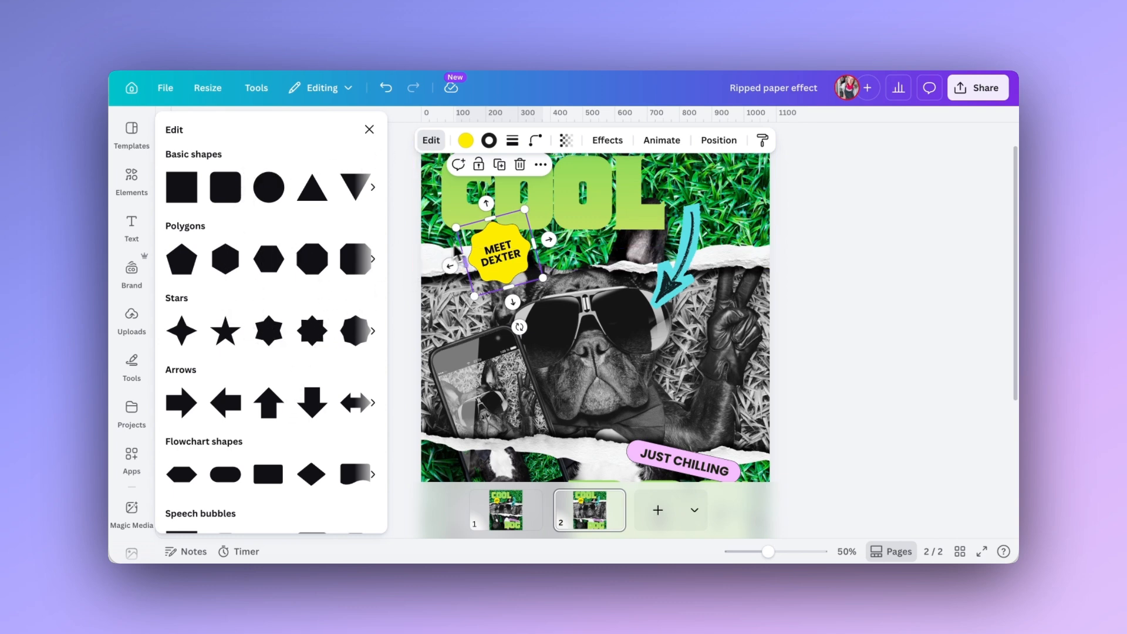
pyautogui.click(414, 221)
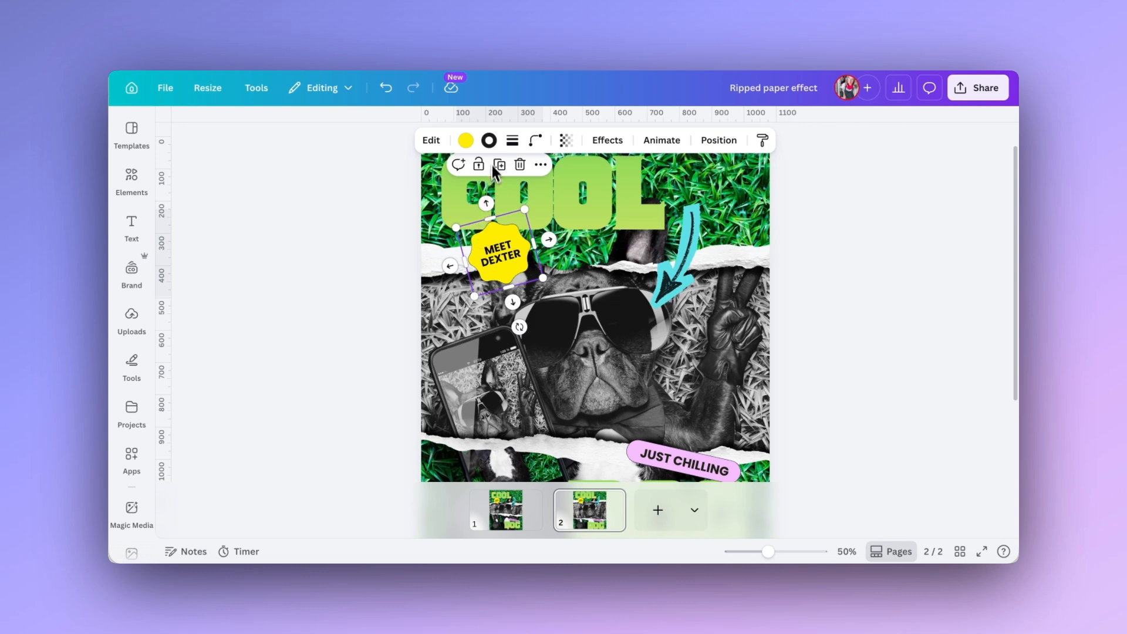
pyautogui.click(512, 143)
pyautogui.moveTo(434, 228); pyautogui.dragTo(435, 228)
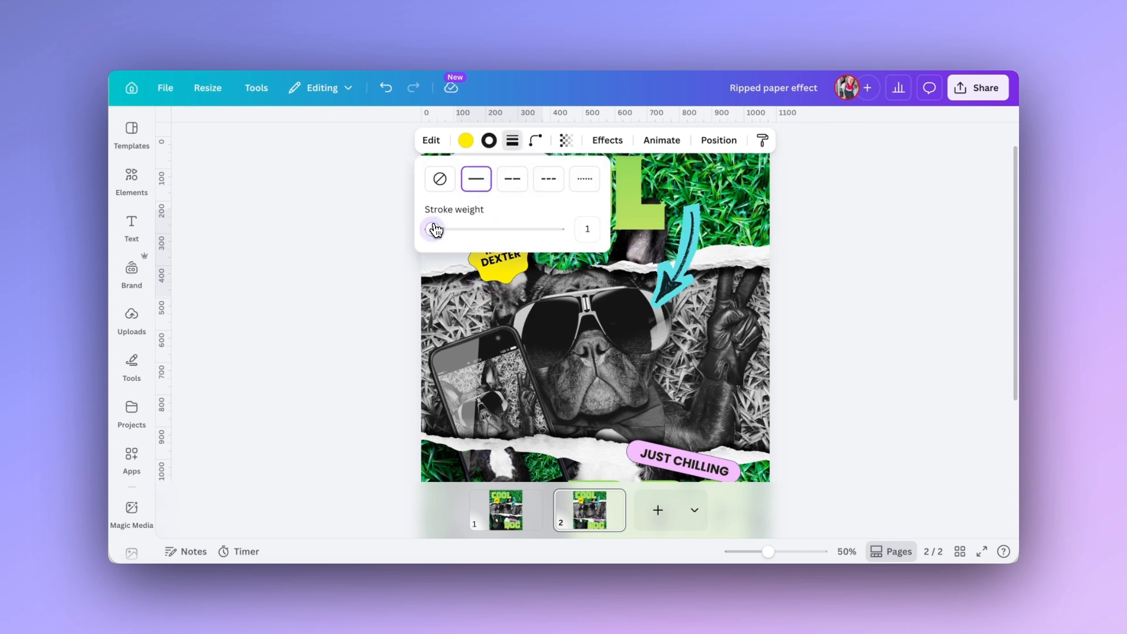
pyautogui.press('Escape')
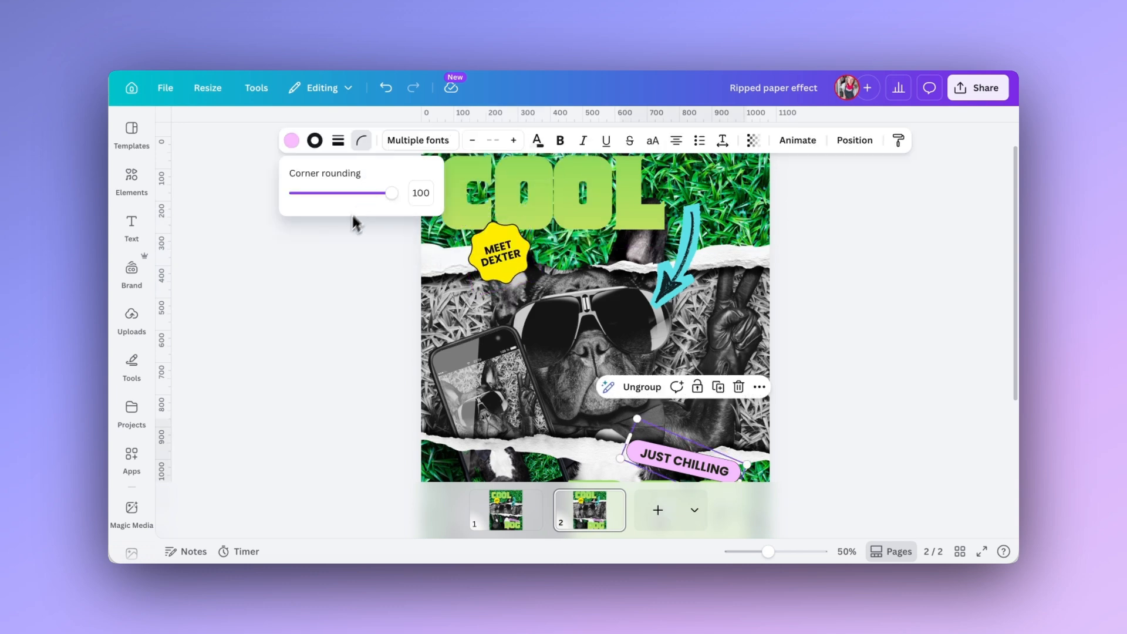
pyautogui.click(344, 144)
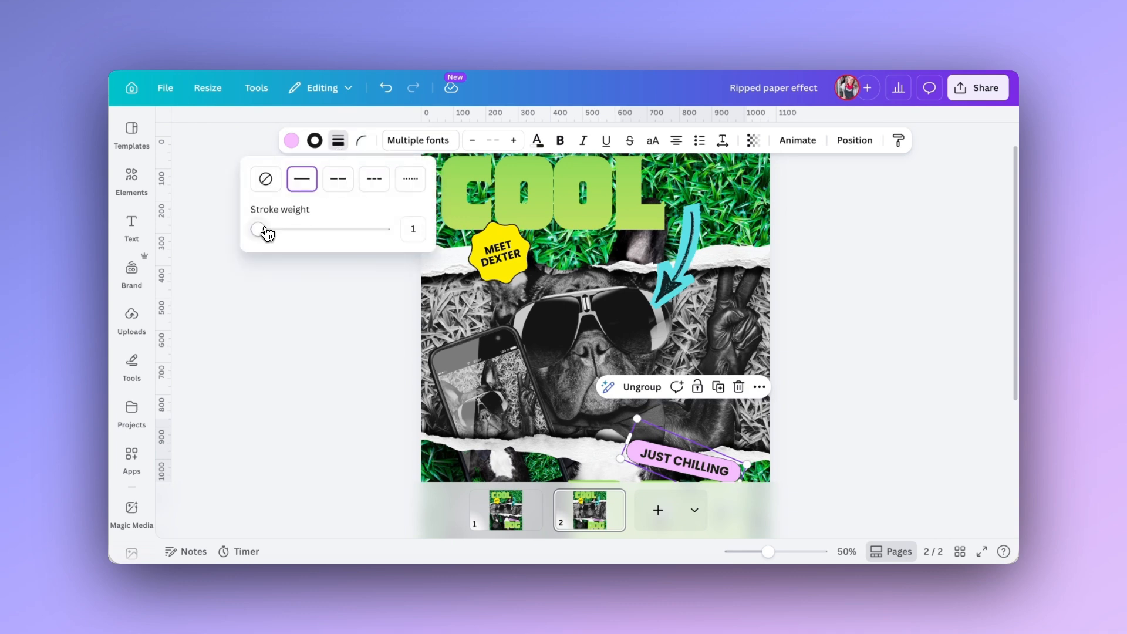